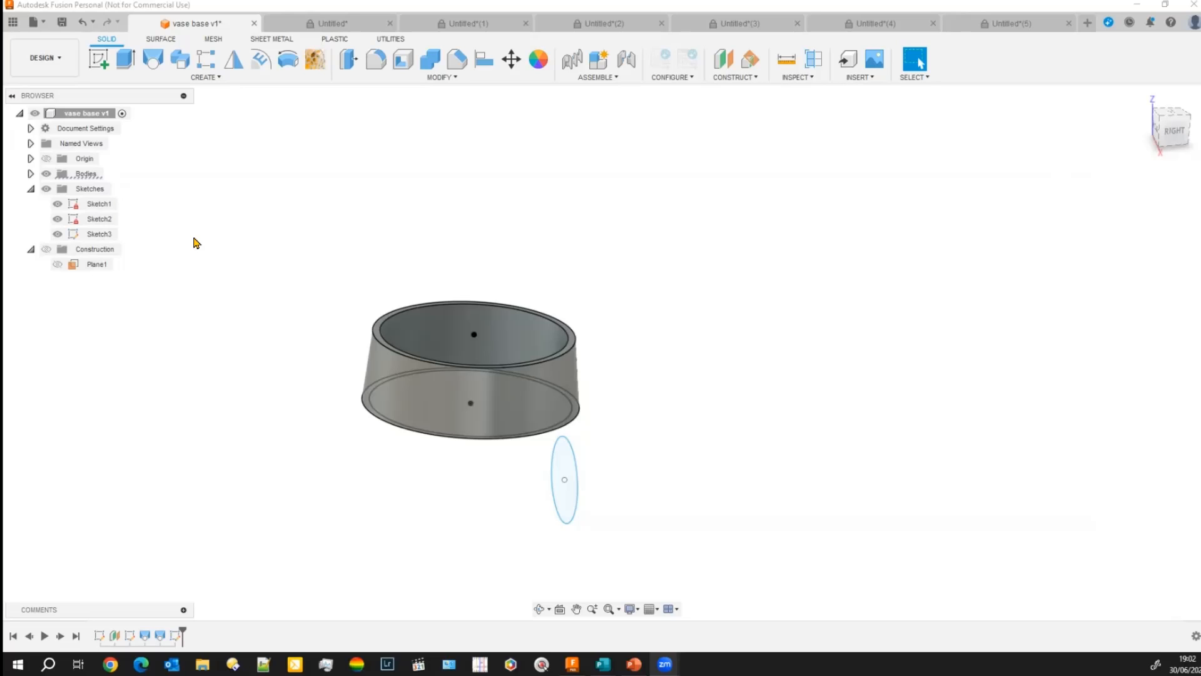
# - Try to extrude the ring-shaped profile on the vase base's upper rim upward as a new body
pyautogui.scroll(2, 386, 382)
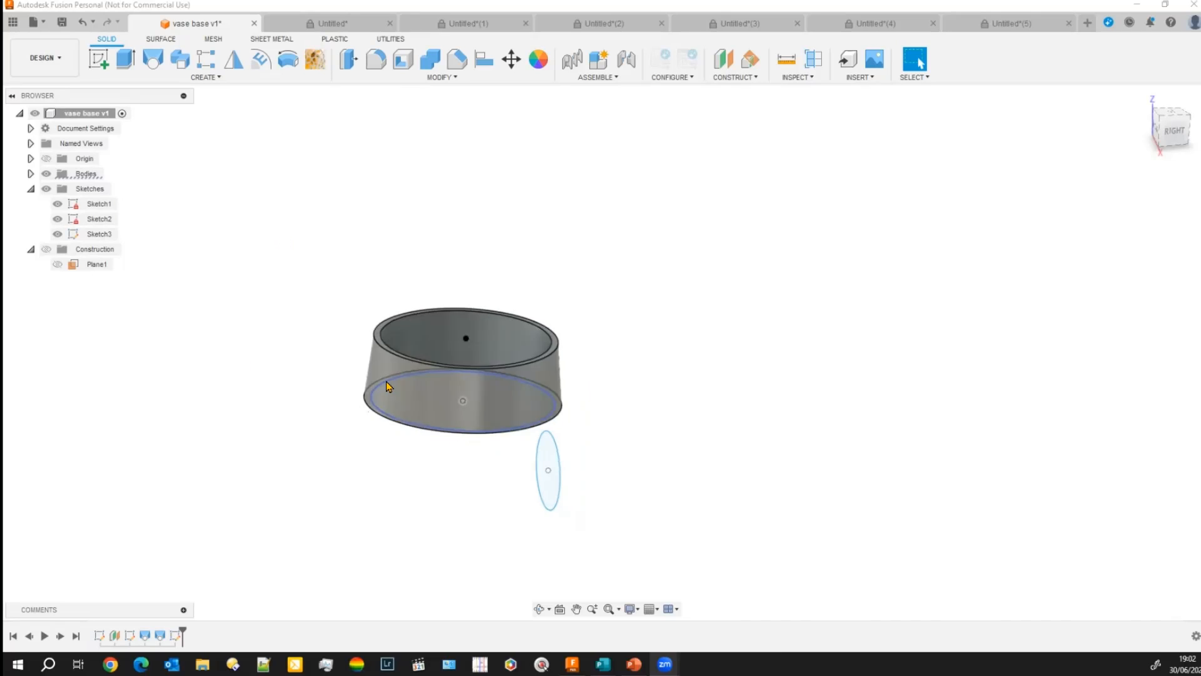
pyautogui.scroll(3, 386, 382)
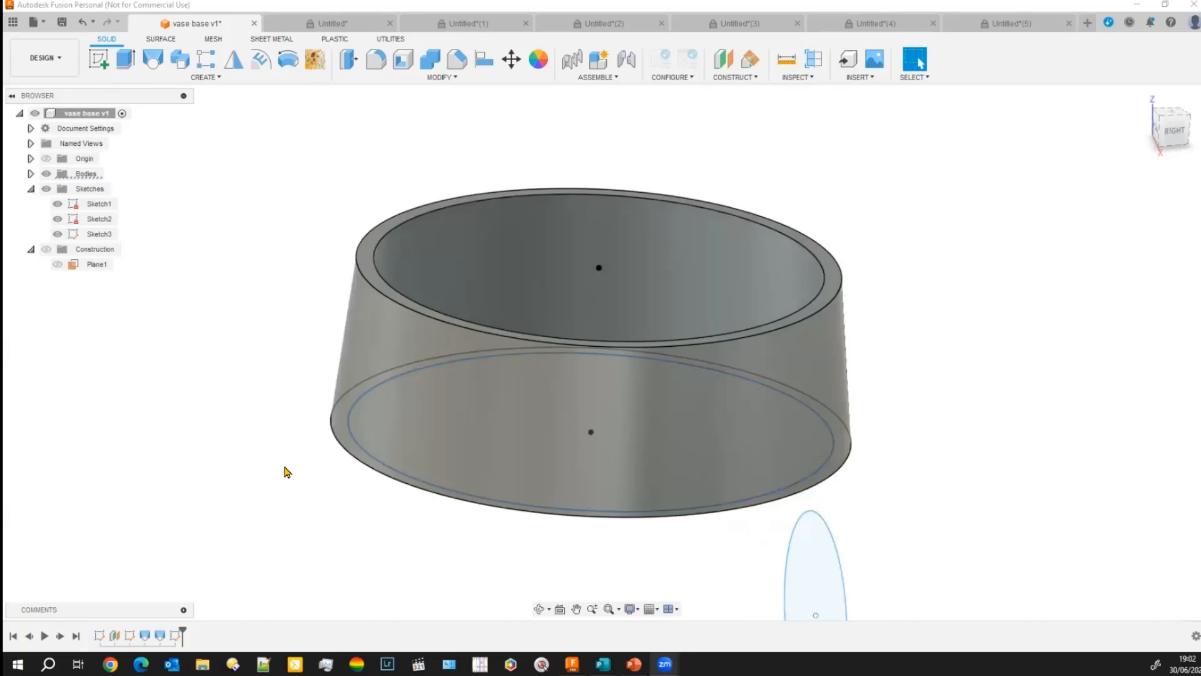
pyautogui.click(1174, 130)
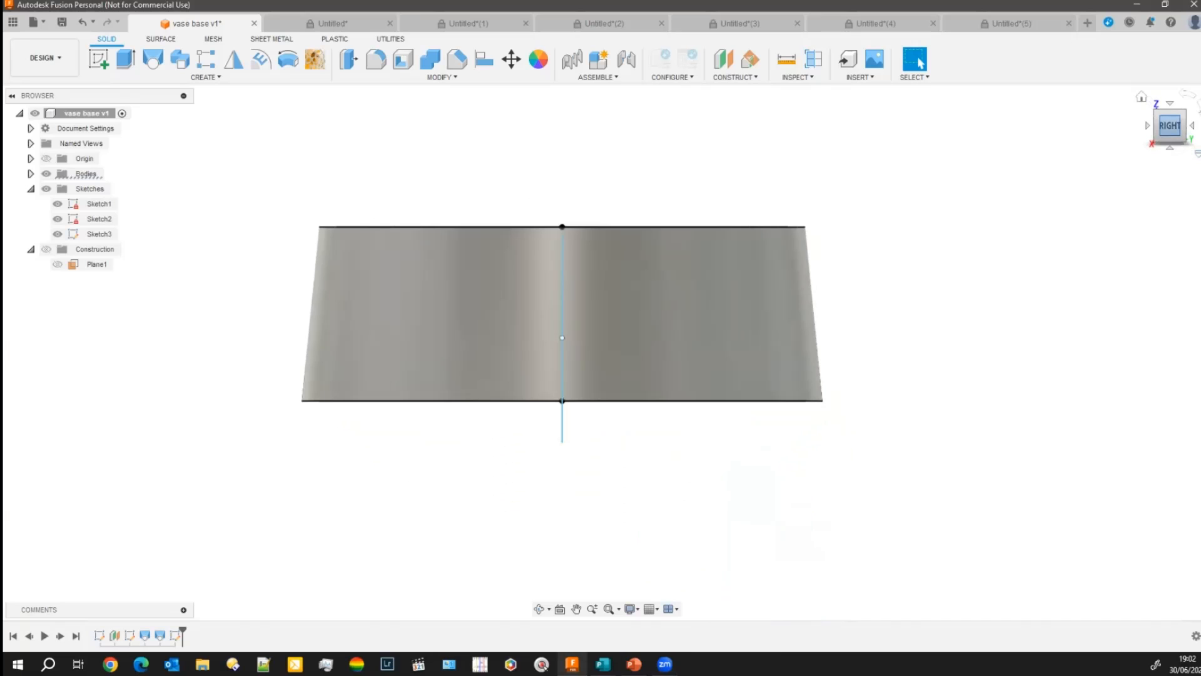
pyautogui.keyDown('shift'); pyautogui.moveTo(920, 253); pyautogui.dragTo(878, 464, button='middle'); pyautogui.keyUp('shift')
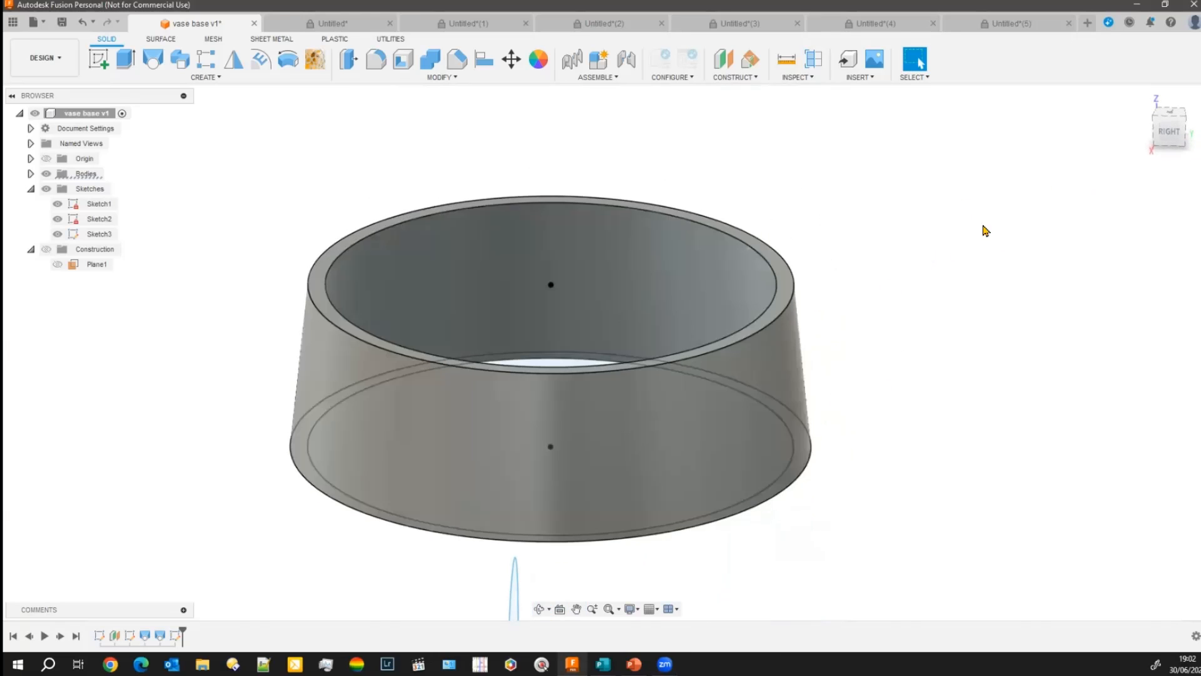
pyautogui.moveTo(976, 197); pyautogui.dragTo(972, 189, button='middle')
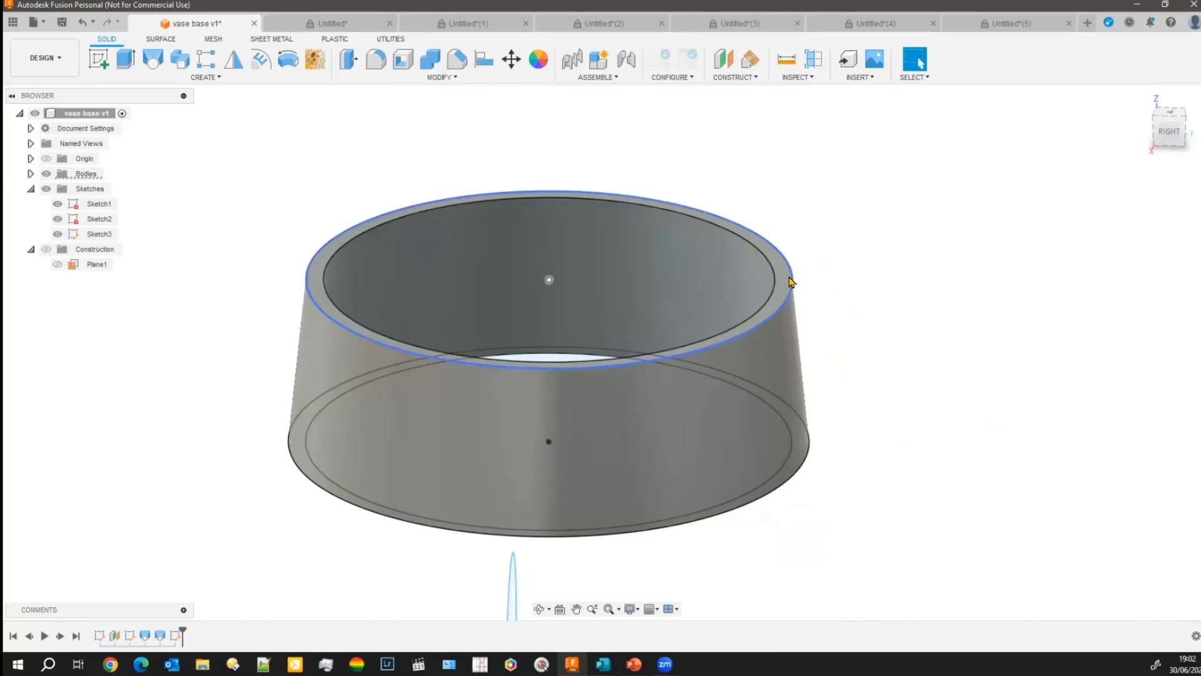
pyautogui.click(126, 63)
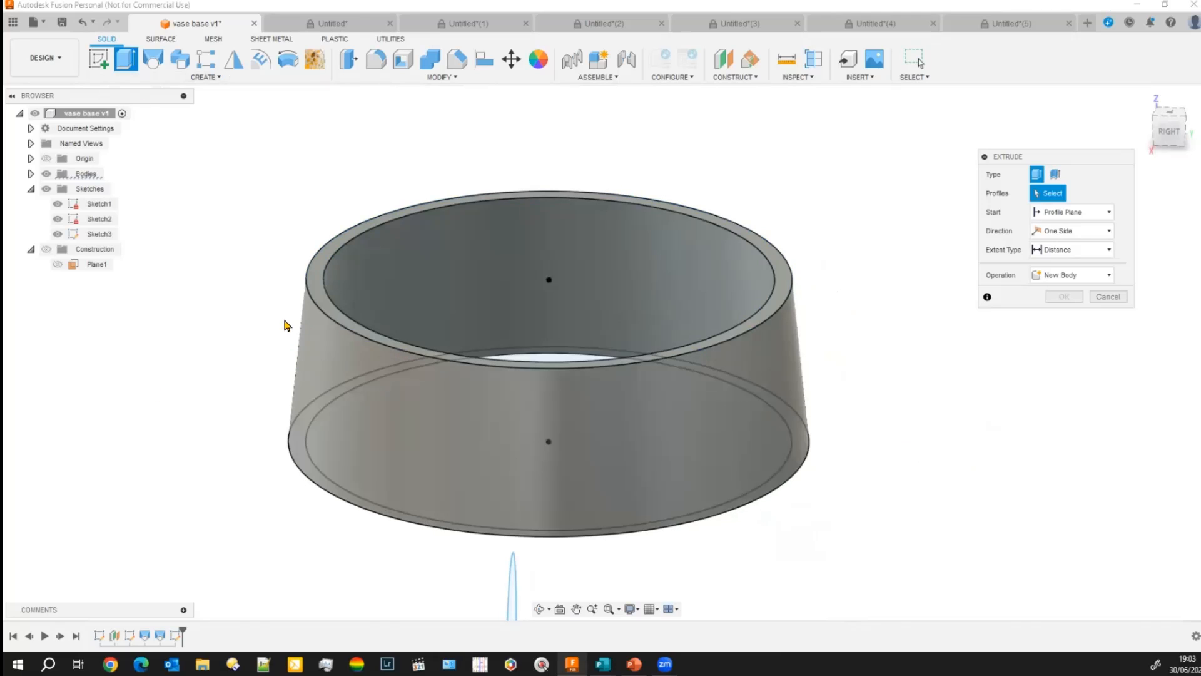
pyautogui.click(314, 269)
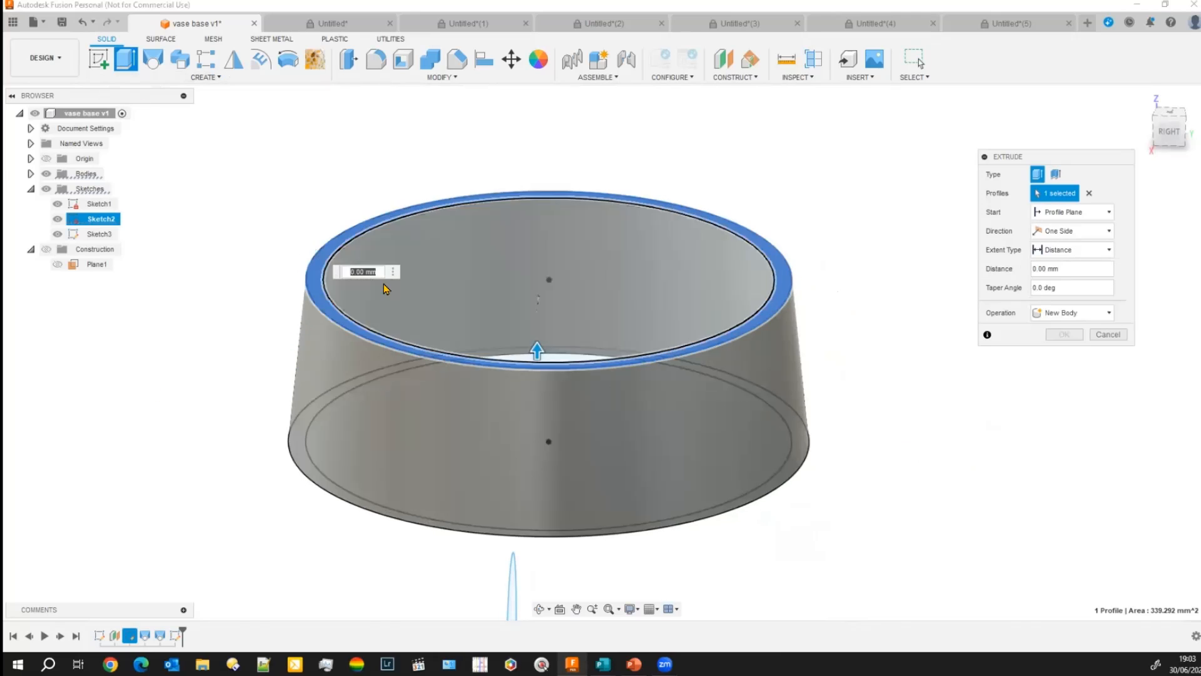
pyautogui.moveTo(532, 348); pyautogui.dragTo(533, 226)
pyautogui.press('Return')
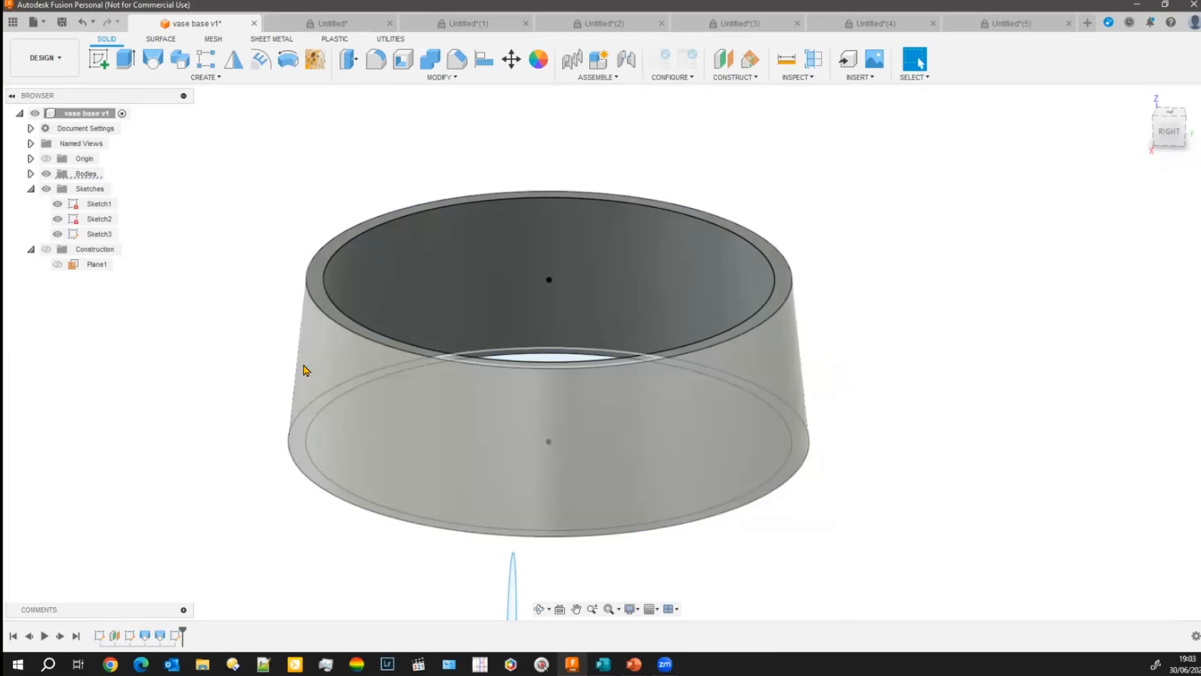
# - Offset the vase base's outer wall face outward by 10.546 mm with Press Pull, using the New Offset type
pyautogui.click(350, 62)
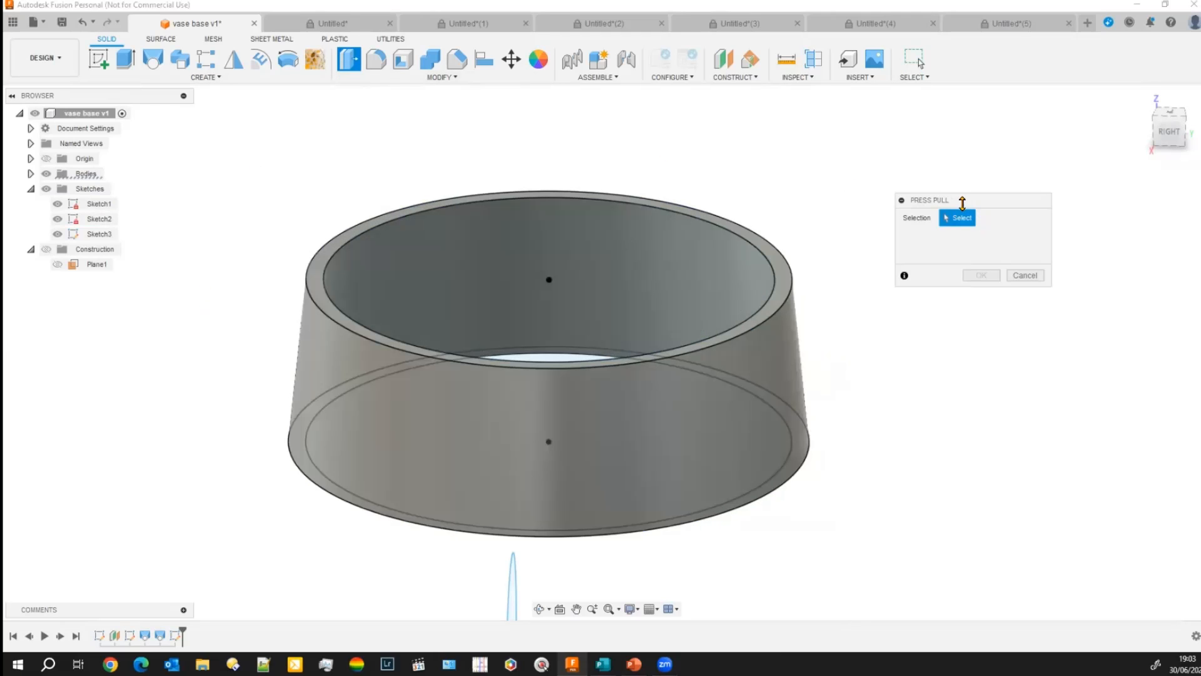
pyautogui.moveTo(964, 195); pyautogui.dragTo(918, 133)
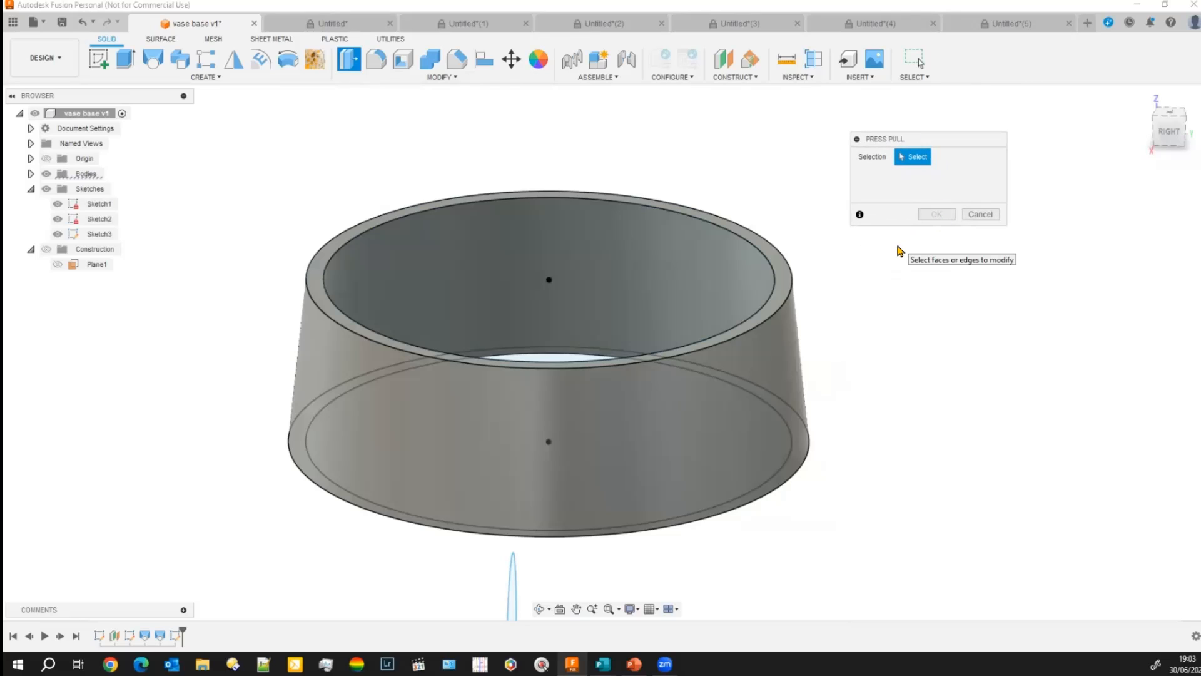
pyautogui.click(764, 391)
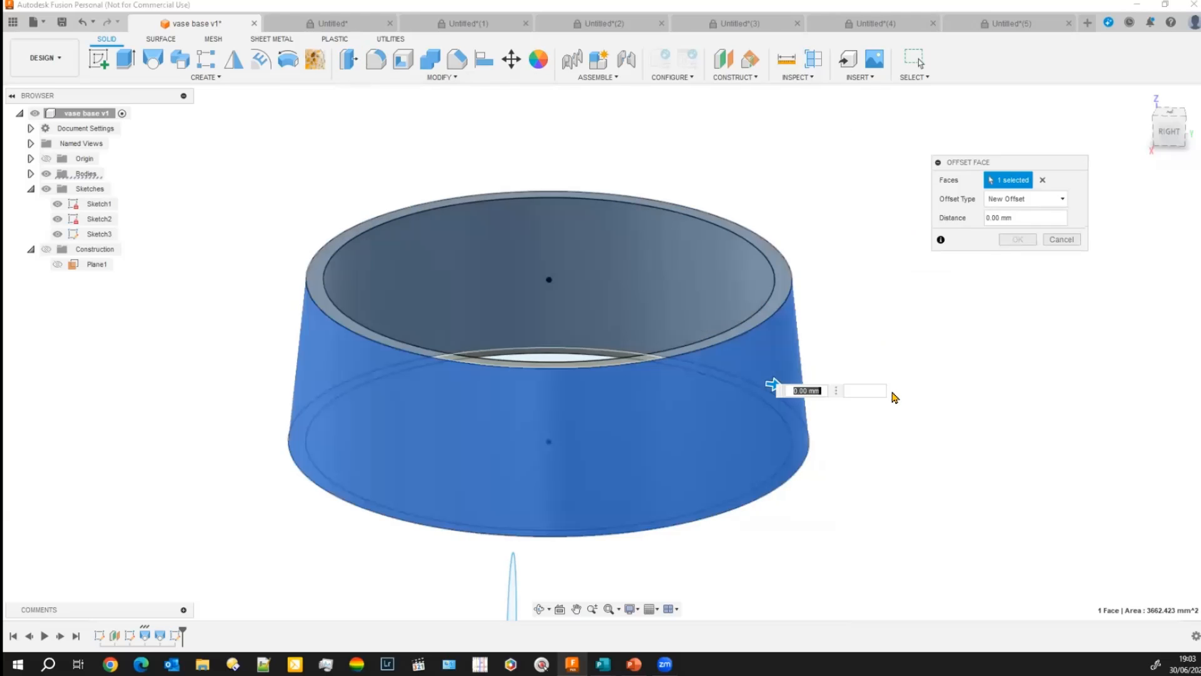
pyautogui.moveTo(1006, 164); pyautogui.dragTo(934, 115)
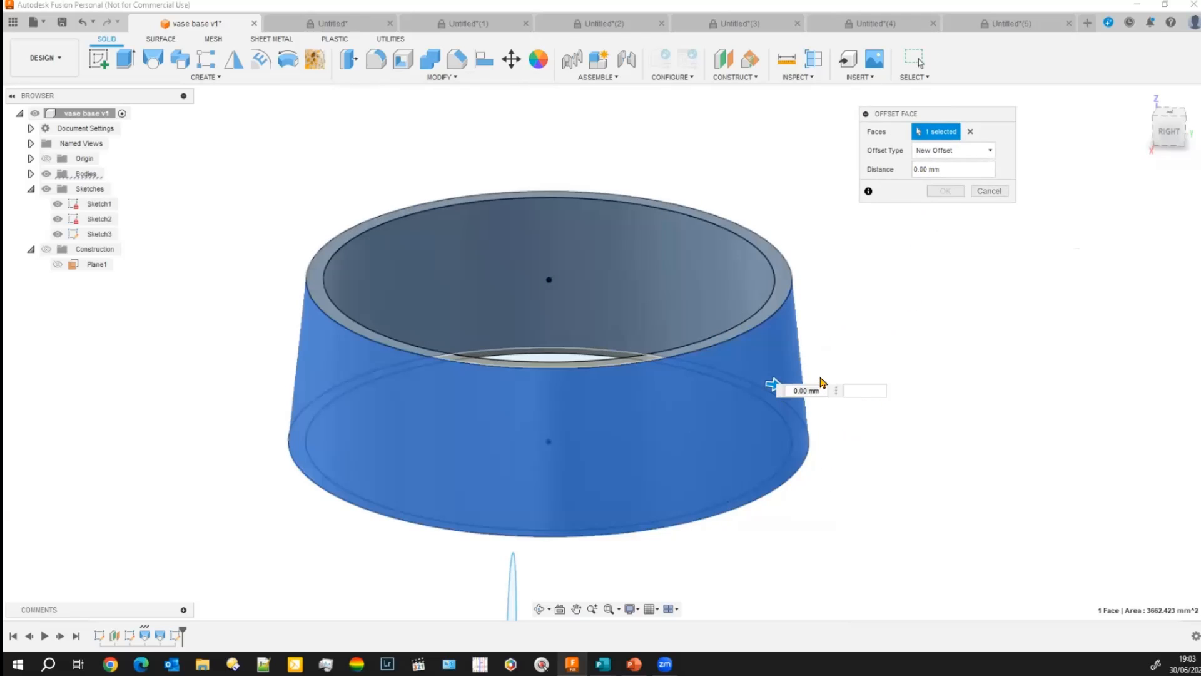
pyautogui.moveTo(821, 432); pyautogui.dragTo(735, 404)
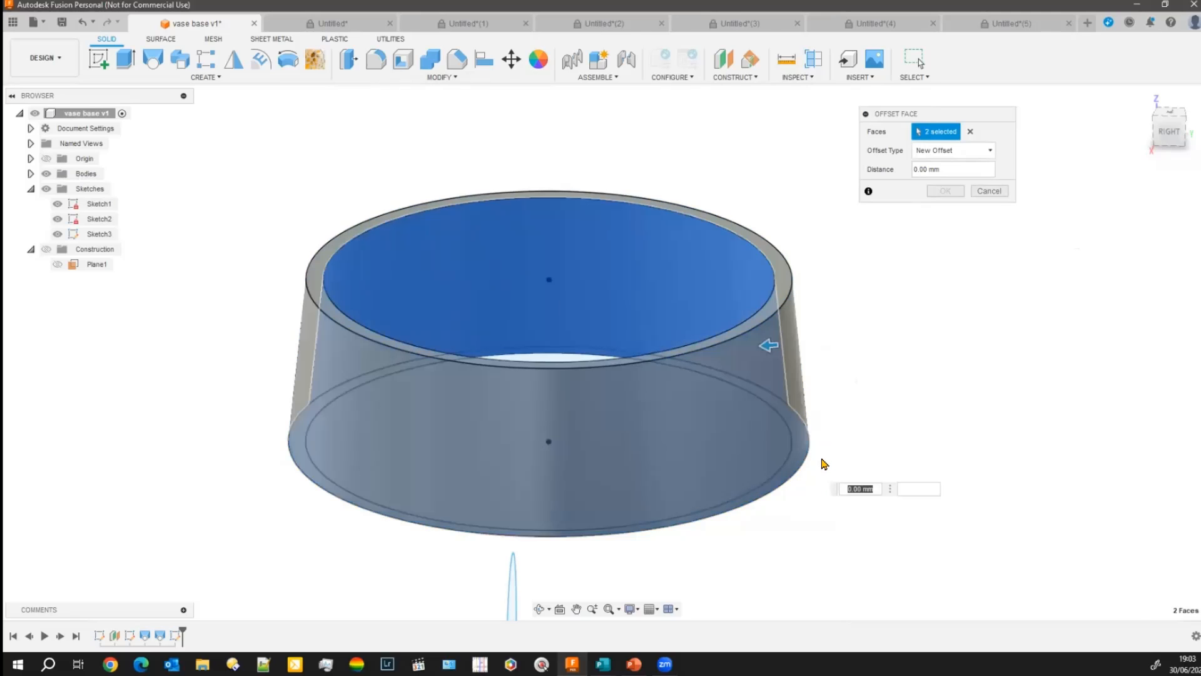
pyautogui.hotkey('ctrl', 'z')
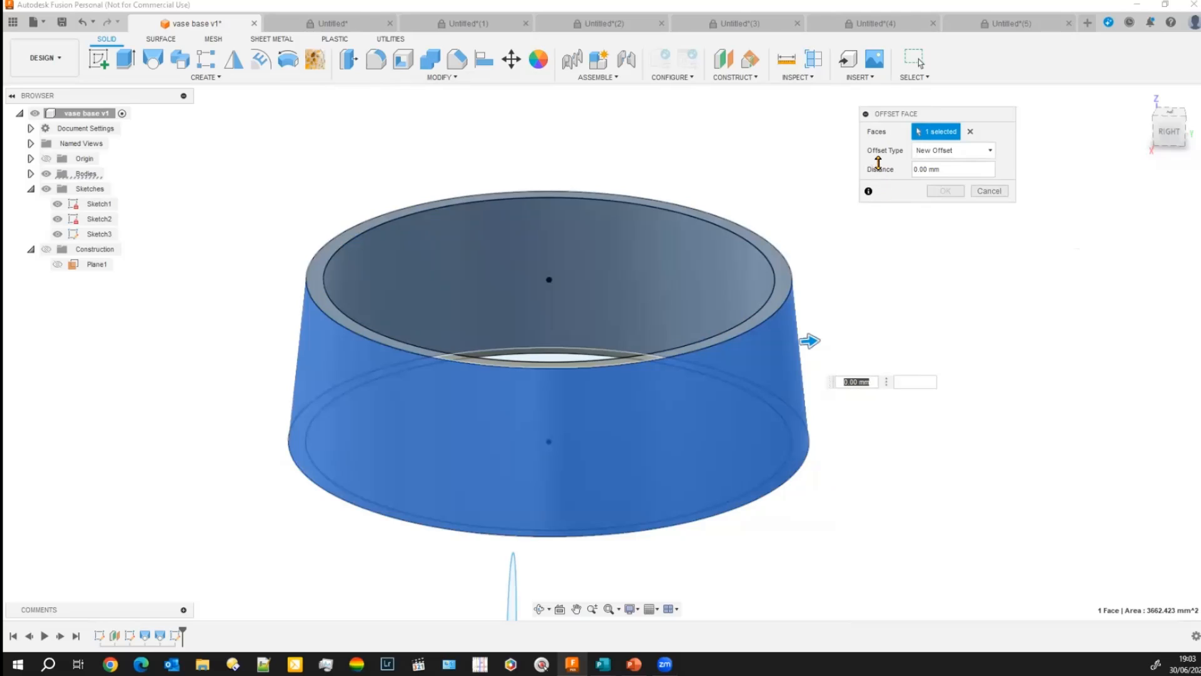
pyautogui.click(991, 151)
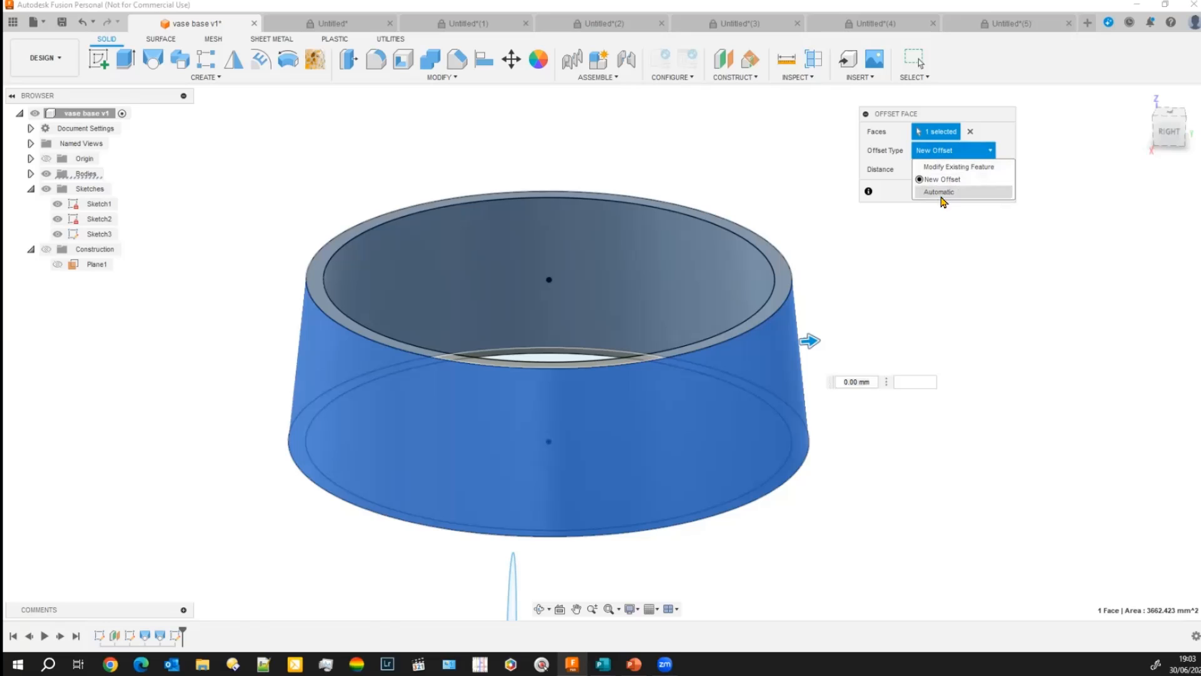
pyautogui.click(929, 275)
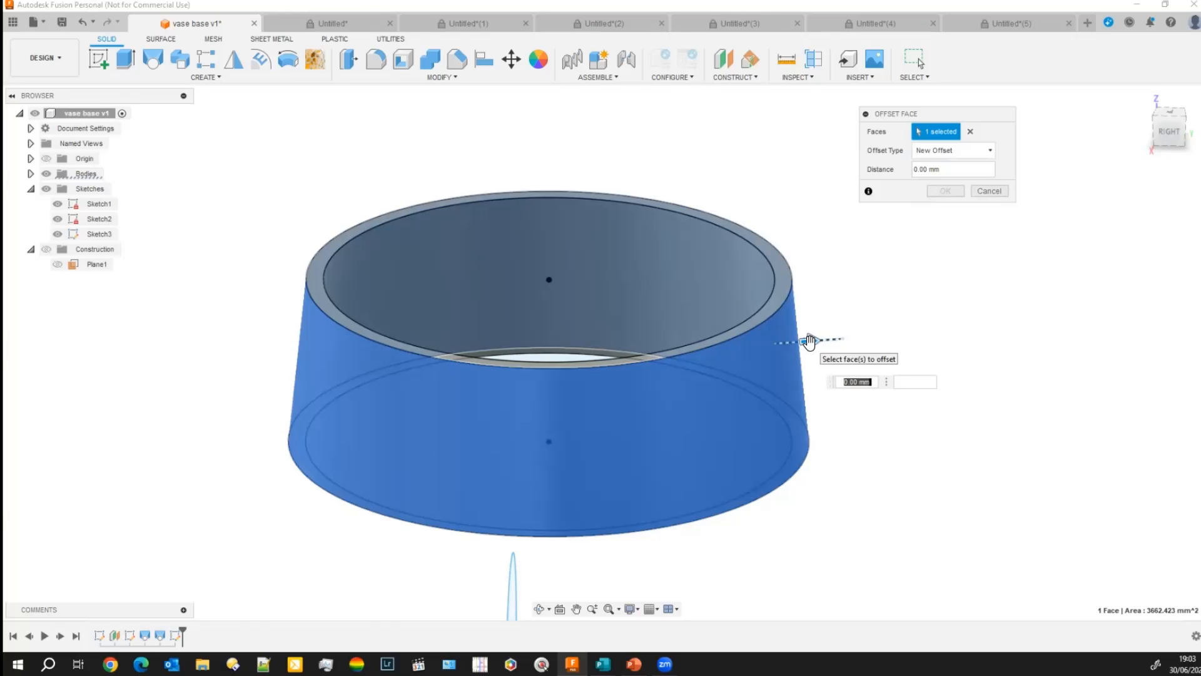
pyautogui.moveTo(808, 338); pyautogui.dragTo(902, 328)
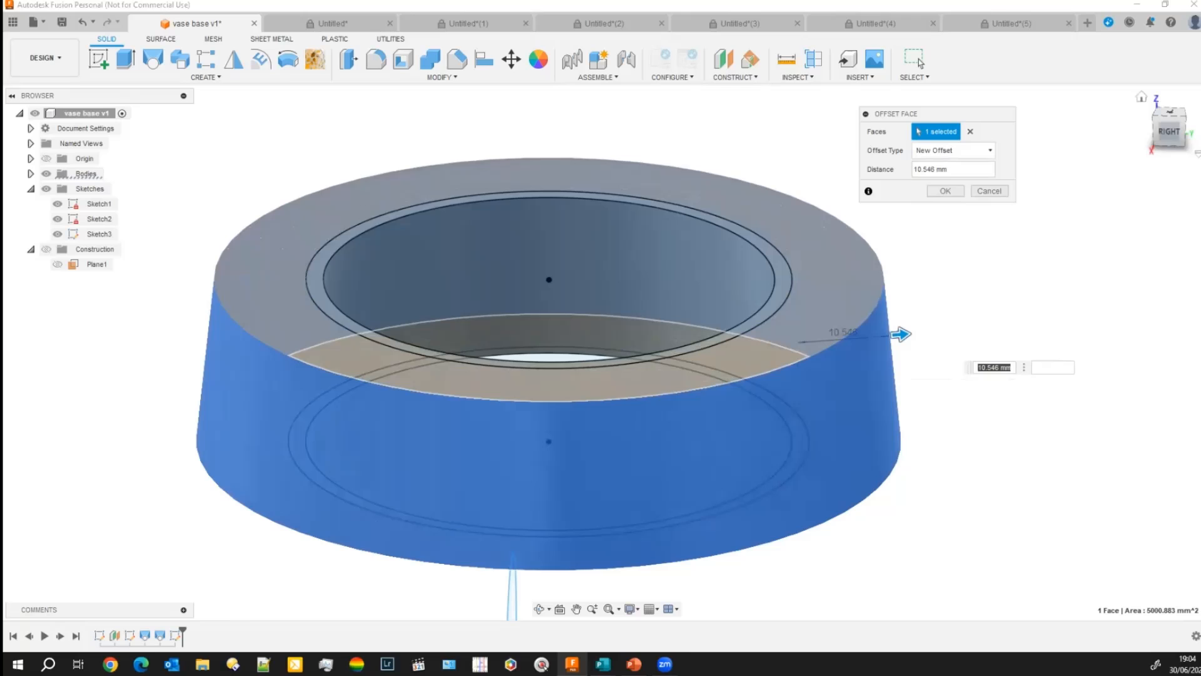
pyautogui.click(1169, 130)
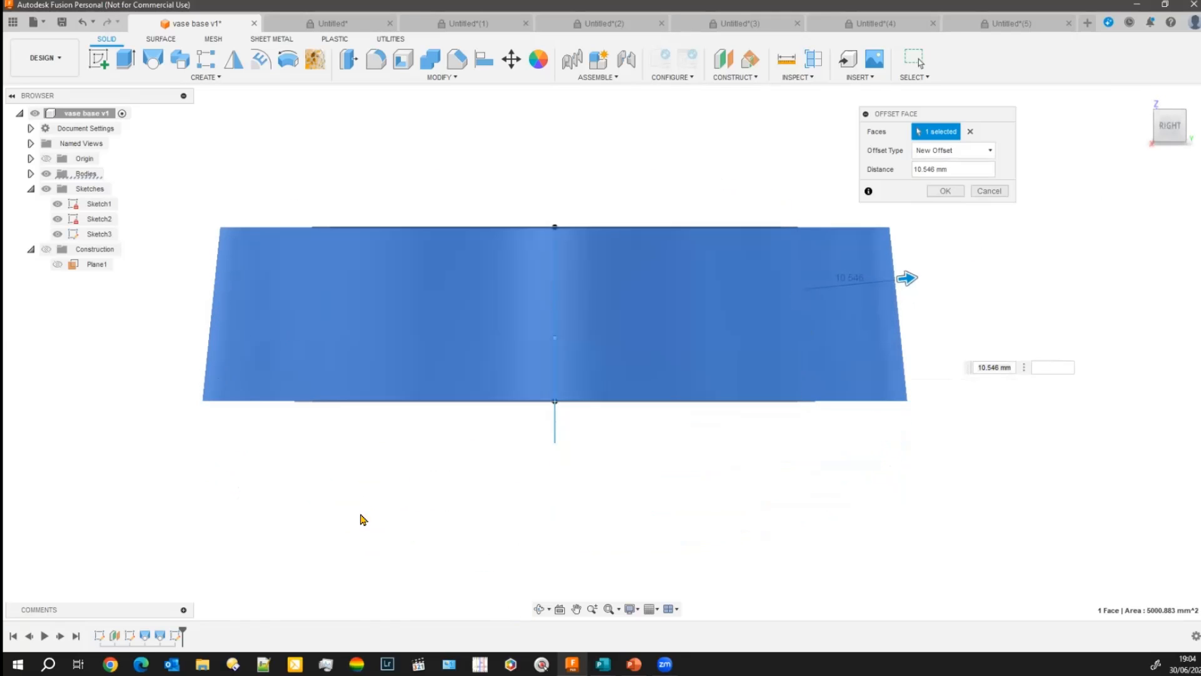
pyautogui.moveTo(236, 528)
pyautogui.keyDown('shift'); pyautogui.mouseDown(button='middle')
pyautogui.moveTo(241, 513)
pyautogui.moveTo(242, 551)
pyautogui.mouseUp(button='middle'); pyautogui.keyUp('shift')
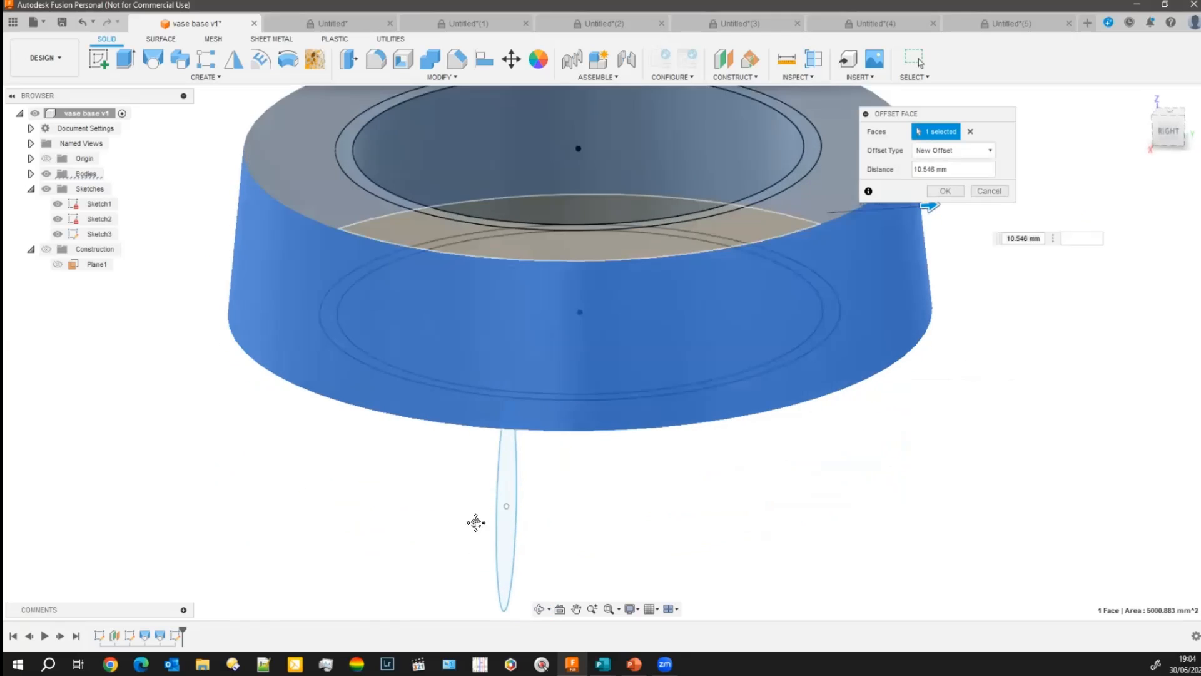
pyautogui.moveTo(476, 523); pyautogui.dragTo(412, 615, button='middle')
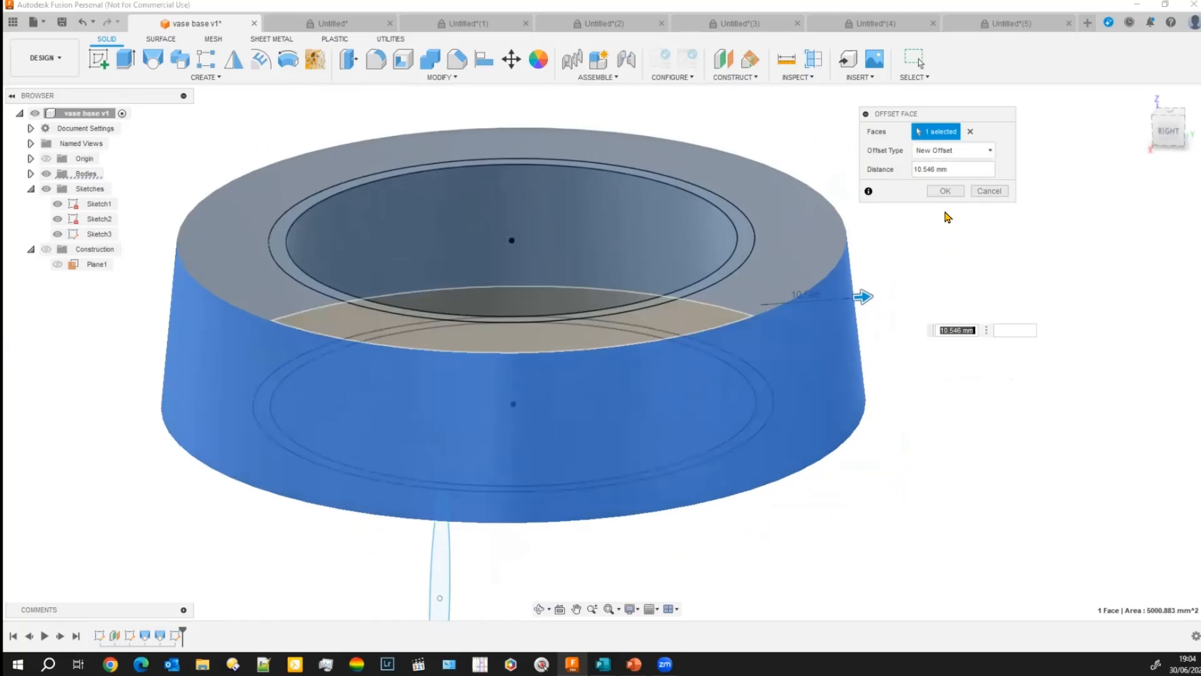
pyautogui.click(946, 191)
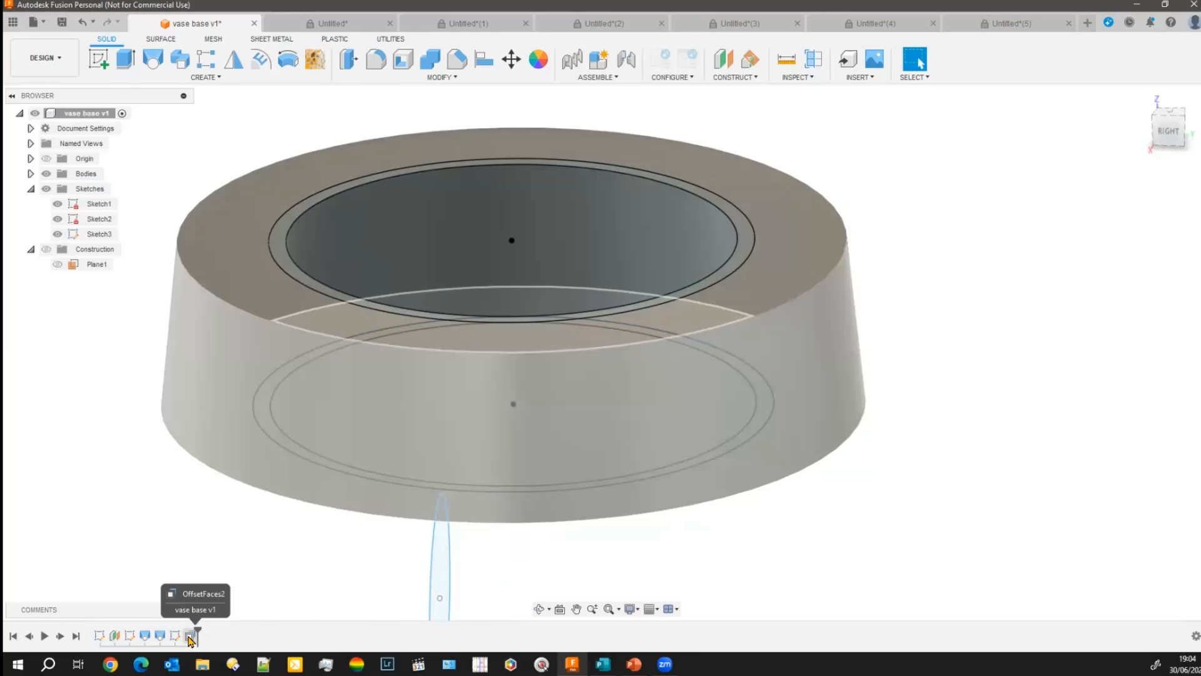
# - Edit the outer wall's offset feature and reduce its distance to 5.204 mm
pyautogui.rightClick(190, 637)
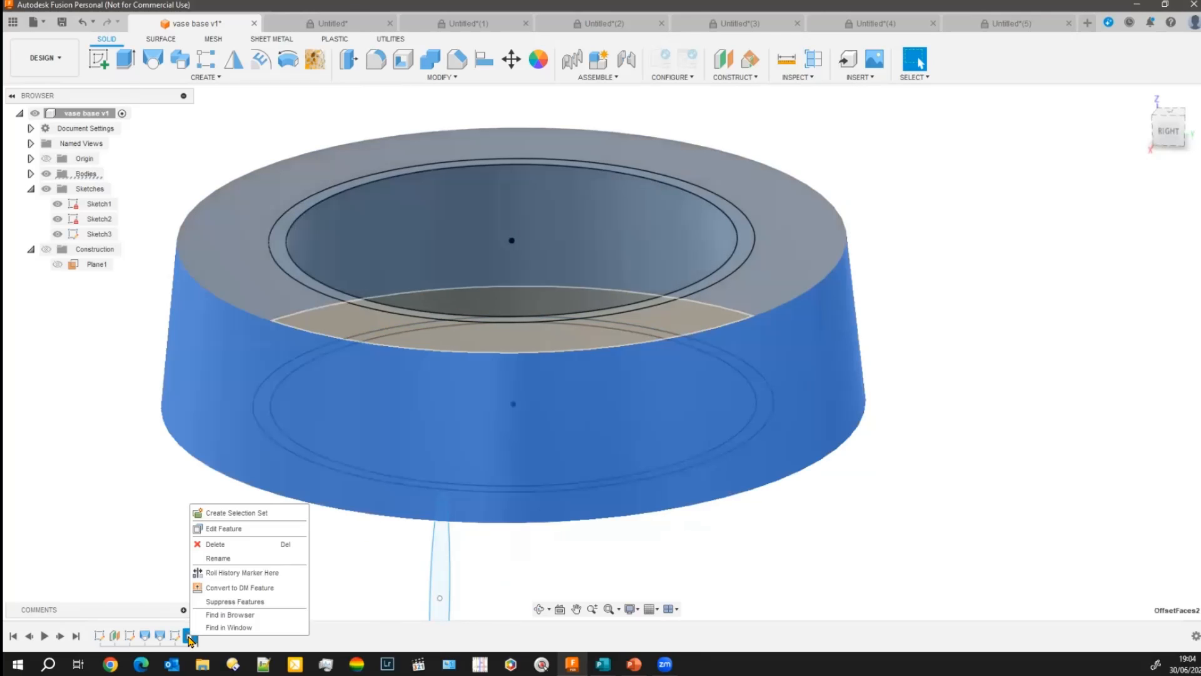
pyautogui.click(229, 530)
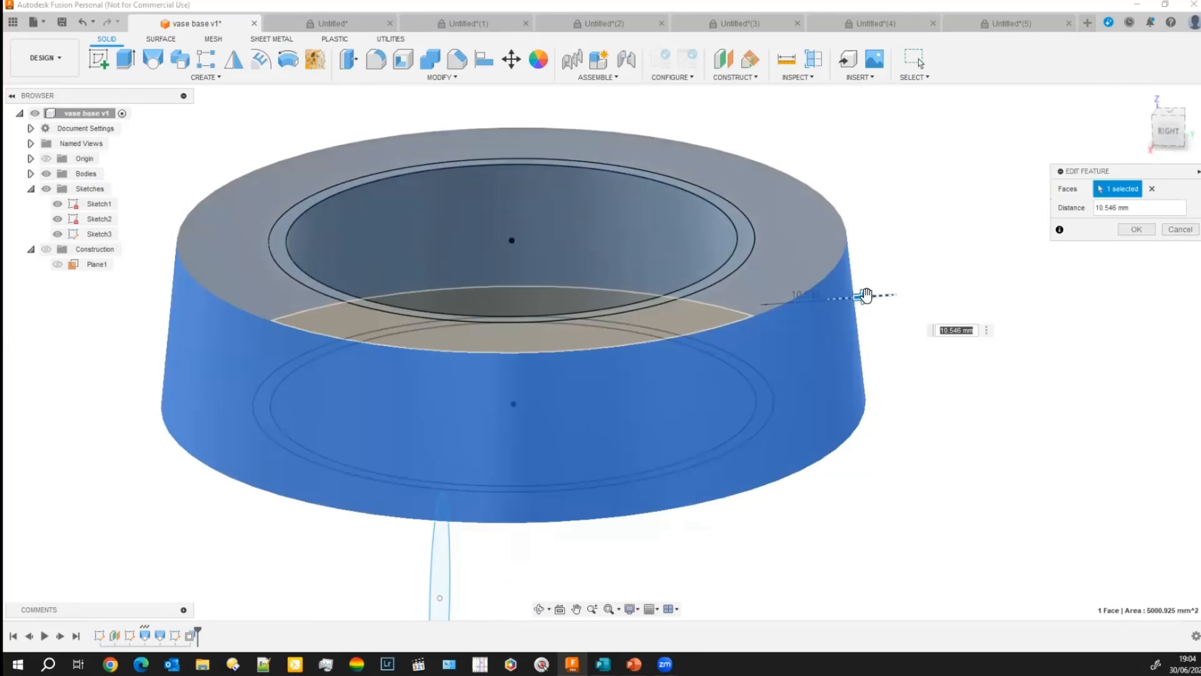
pyautogui.moveTo(857, 297); pyautogui.dragTo(827, 299)
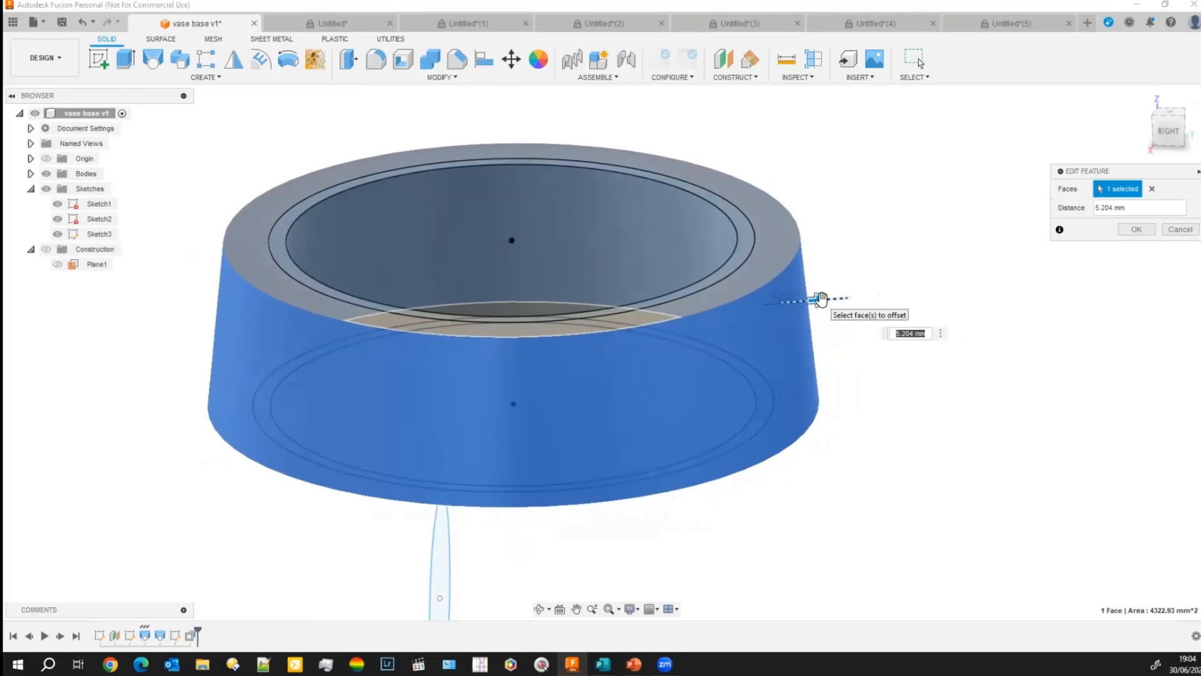
pyautogui.press('Return')
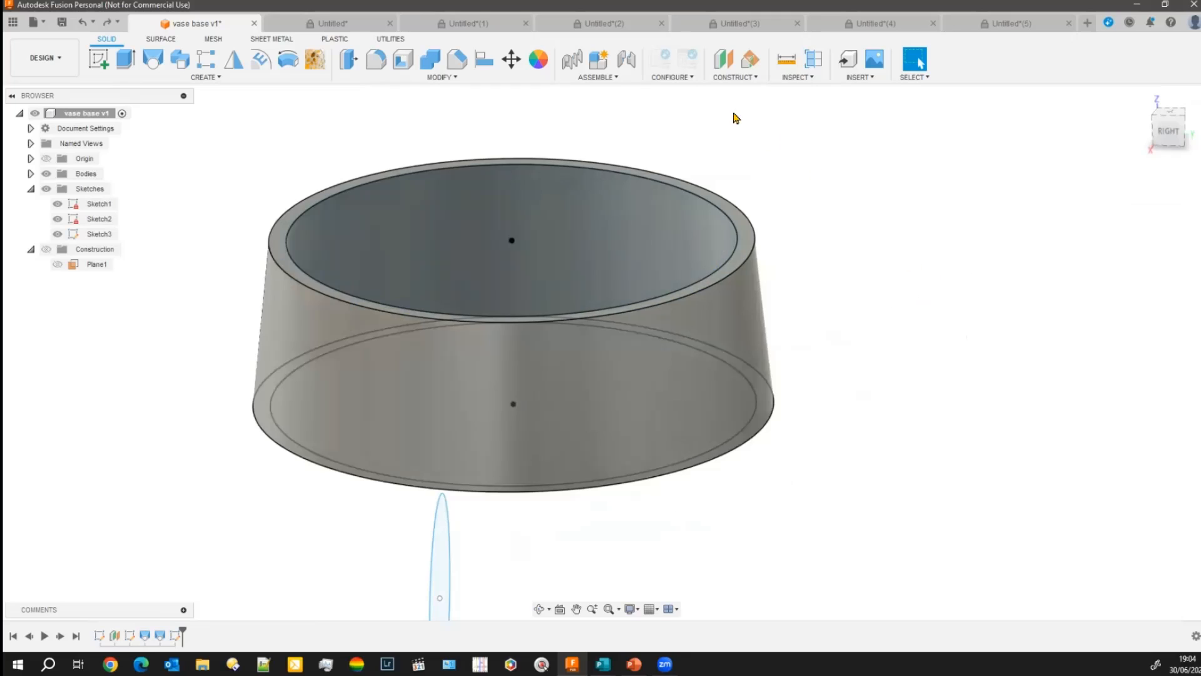
# - Try the Modify Existing Feature offset type on the outer wall with Press Pull, return to New Offset, and cancel the command
pyautogui.press('q')
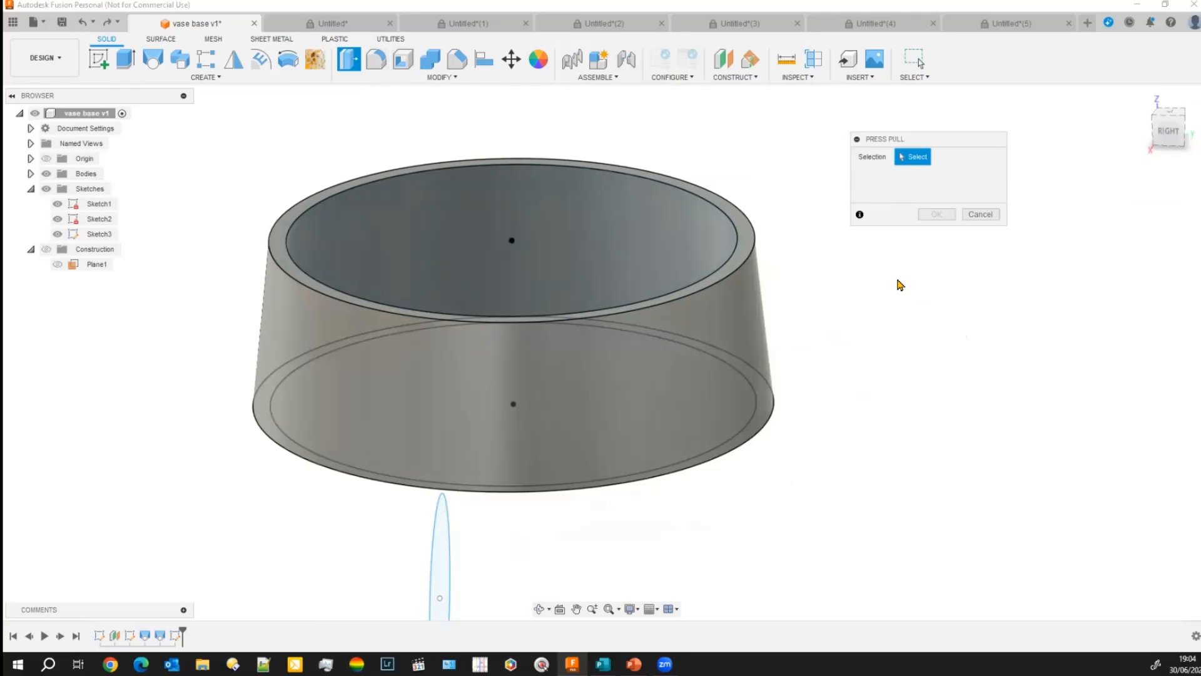
pyautogui.click(763, 341)
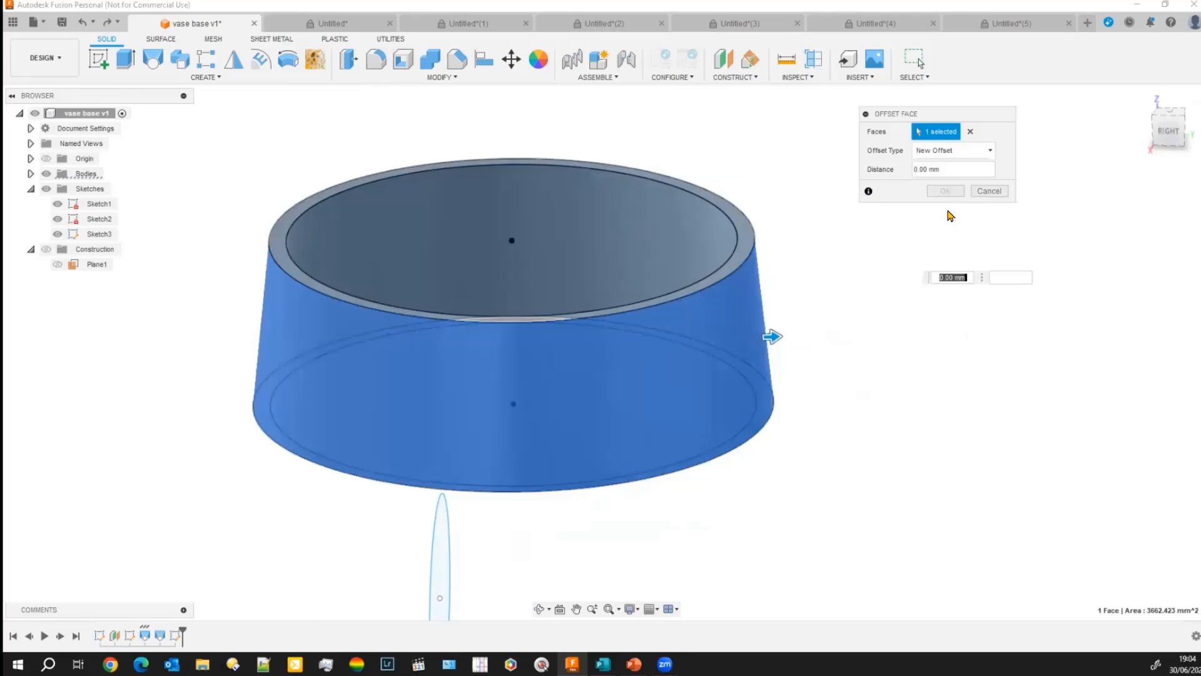
pyautogui.click(990, 152)
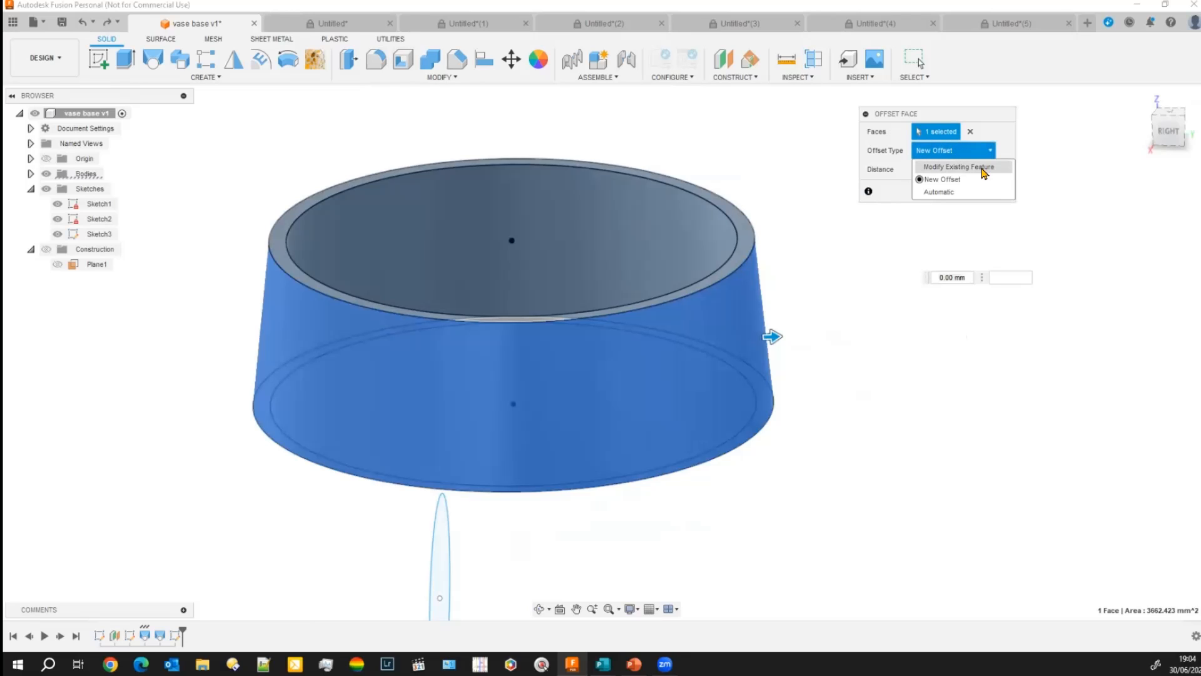
pyautogui.click(959, 167)
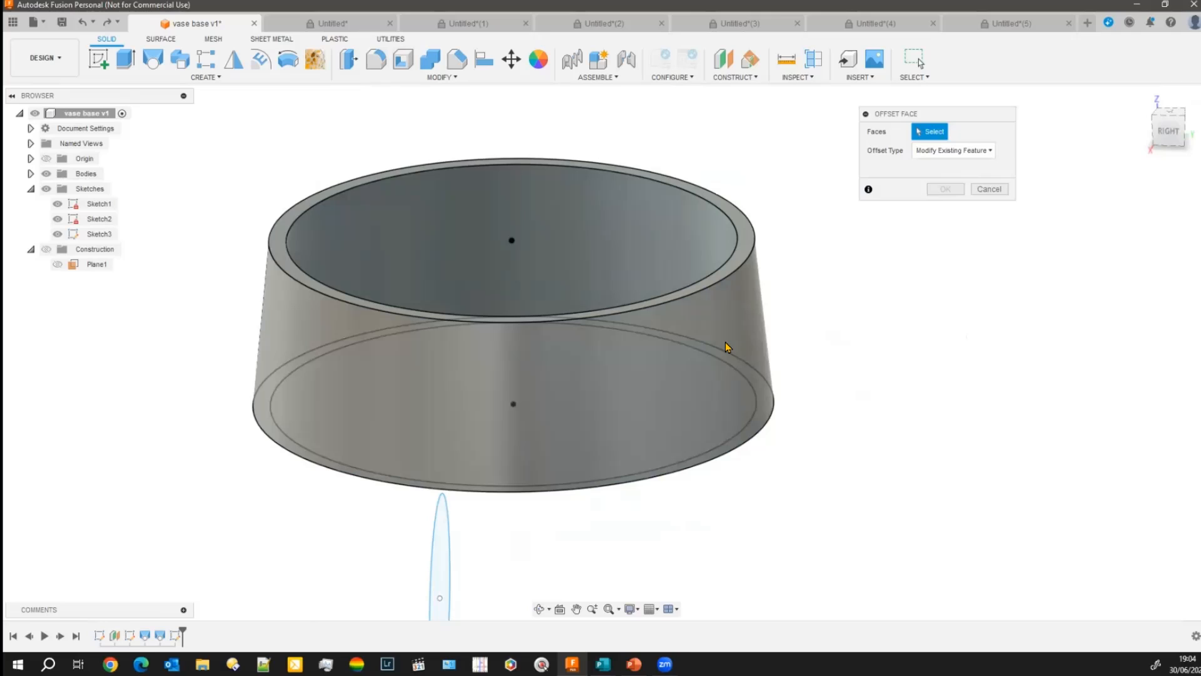
pyautogui.click(991, 152)
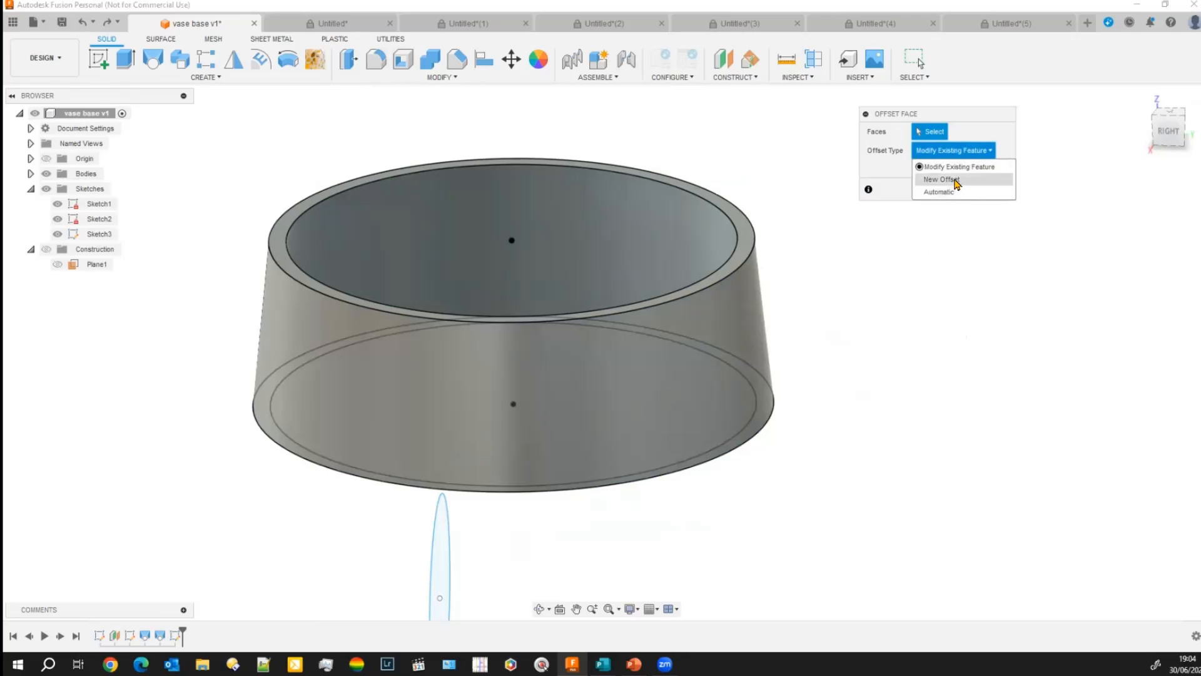
pyautogui.click(955, 179)
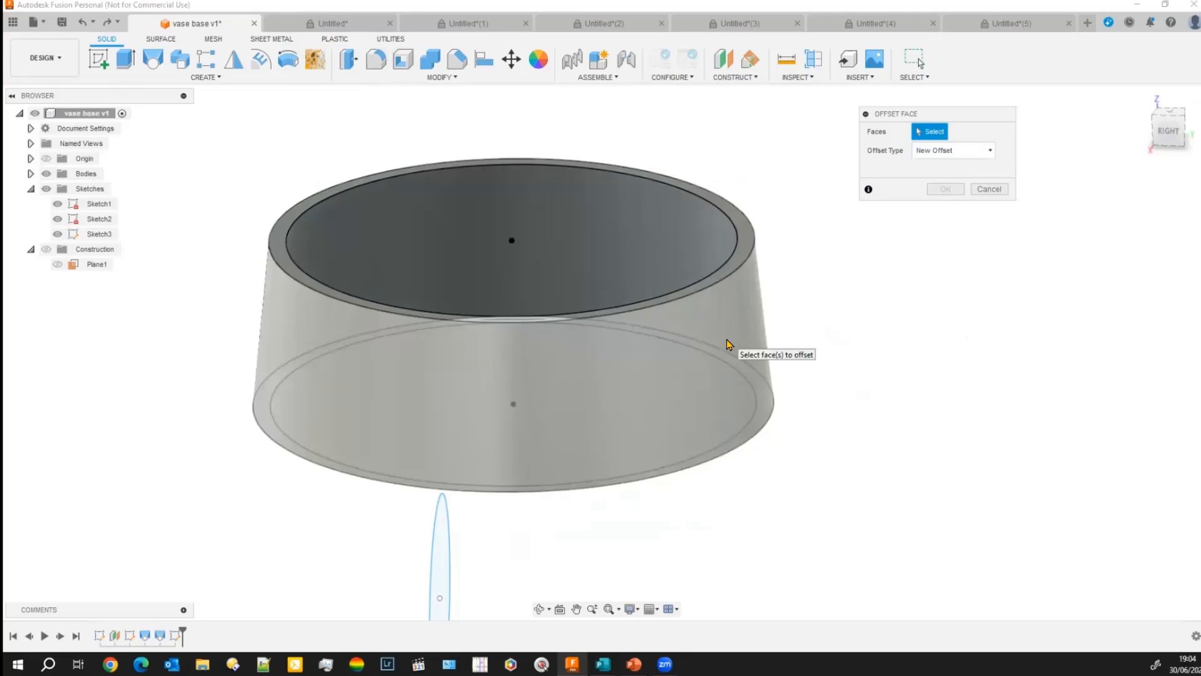
pyautogui.click(735, 345)
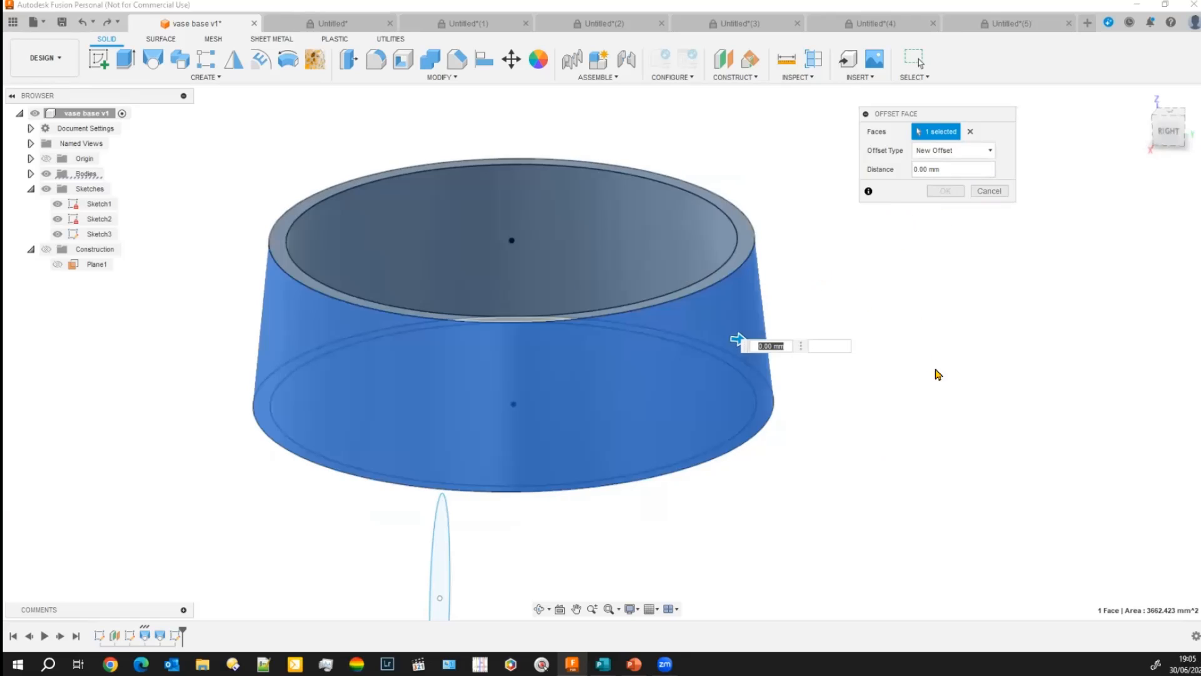
pyautogui.click(989, 190)
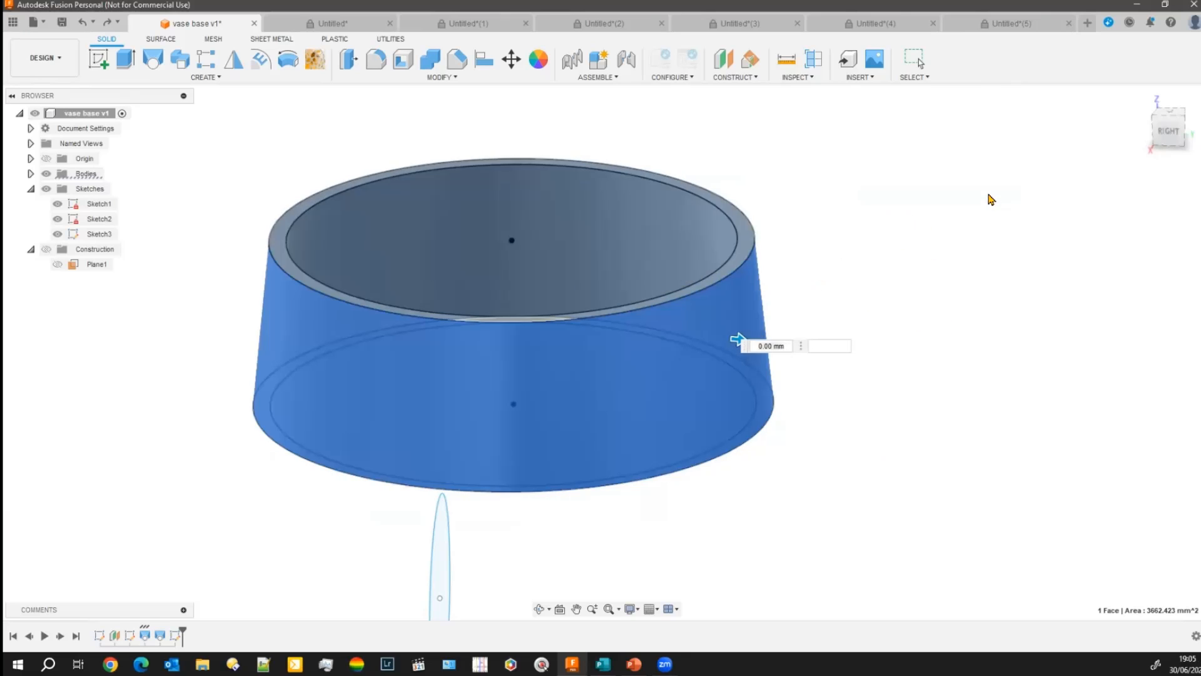
pyautogui.moveTo(850, 284); pyautogui.dragTo(833, 366, button='middle')
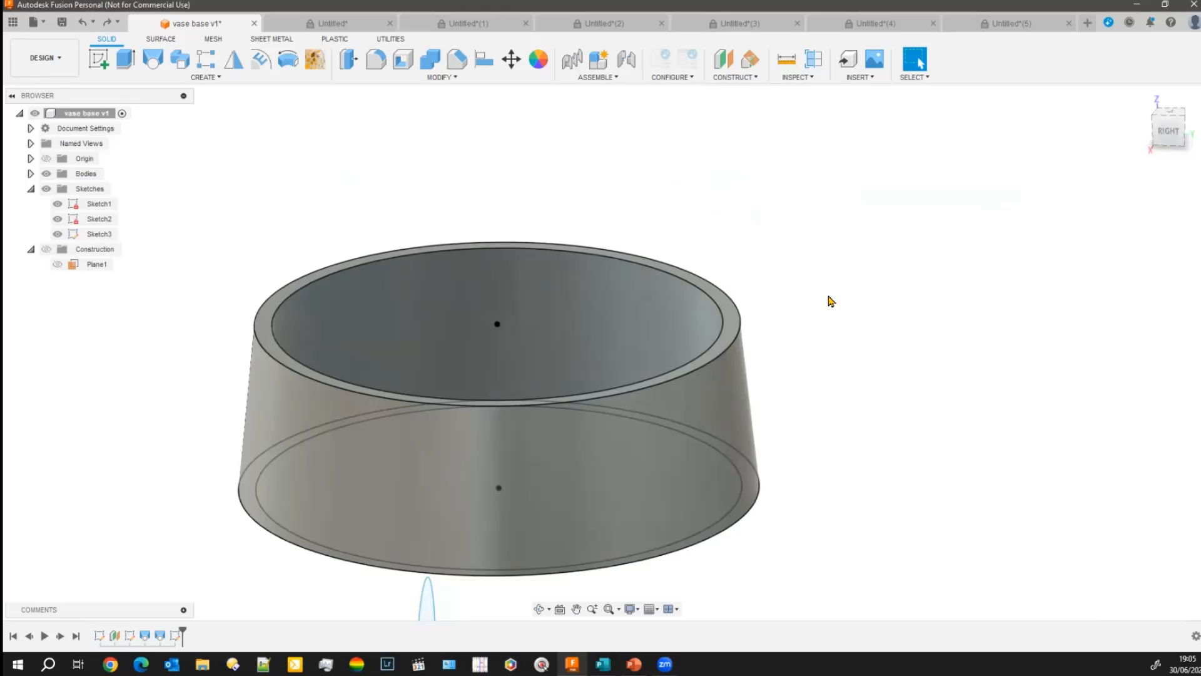
pyautogui.click(346, 62)
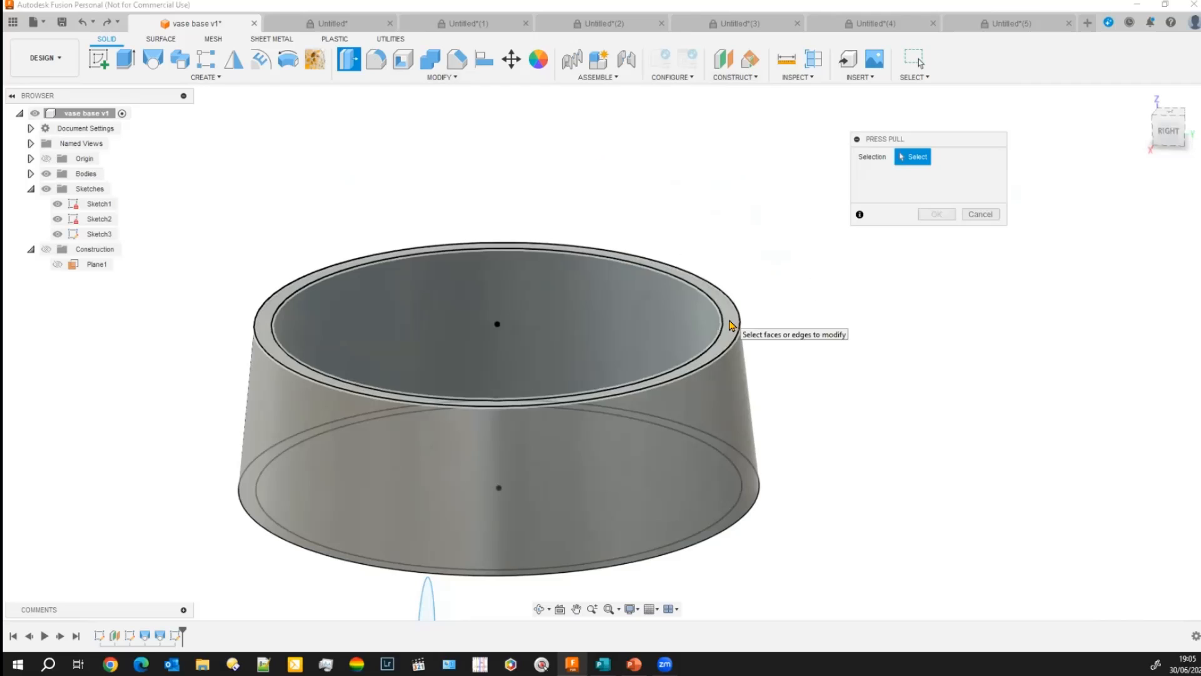
pyautogui.click(980, 215)
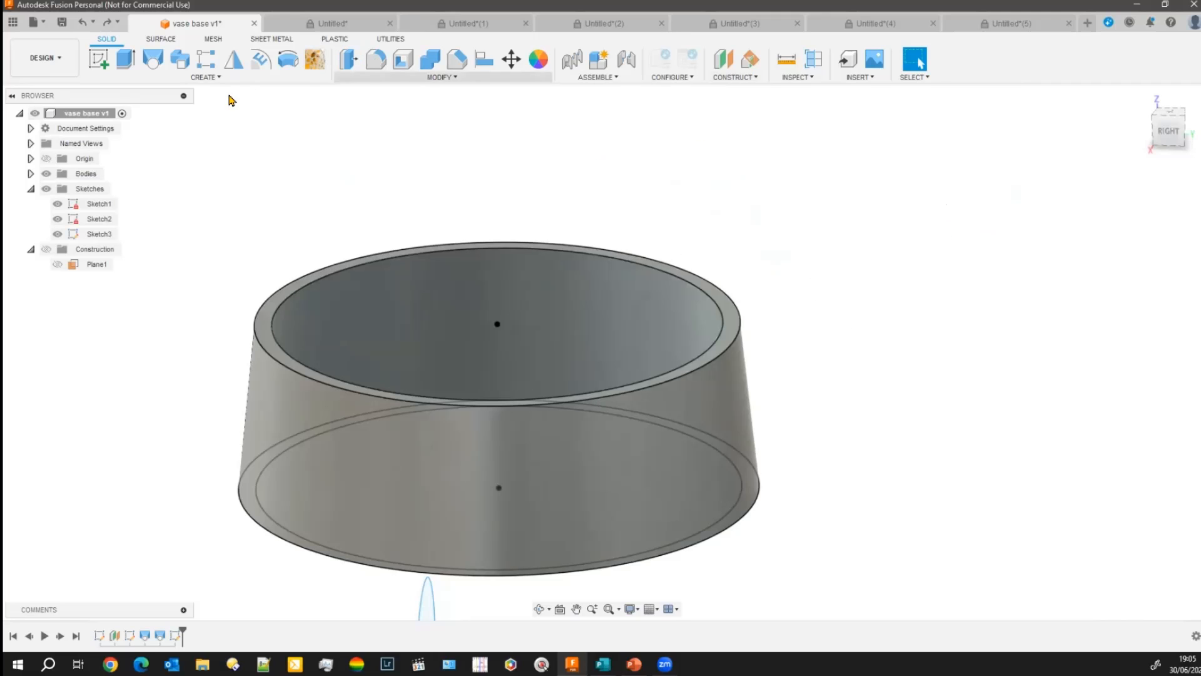
# - Try to extrude the ring profile on the vase base's upper rim upward by 19.927 mm with Join, check it from the right view, and cancel
pyautogui.click(125, 60)
pyautogui.click(266, 328)
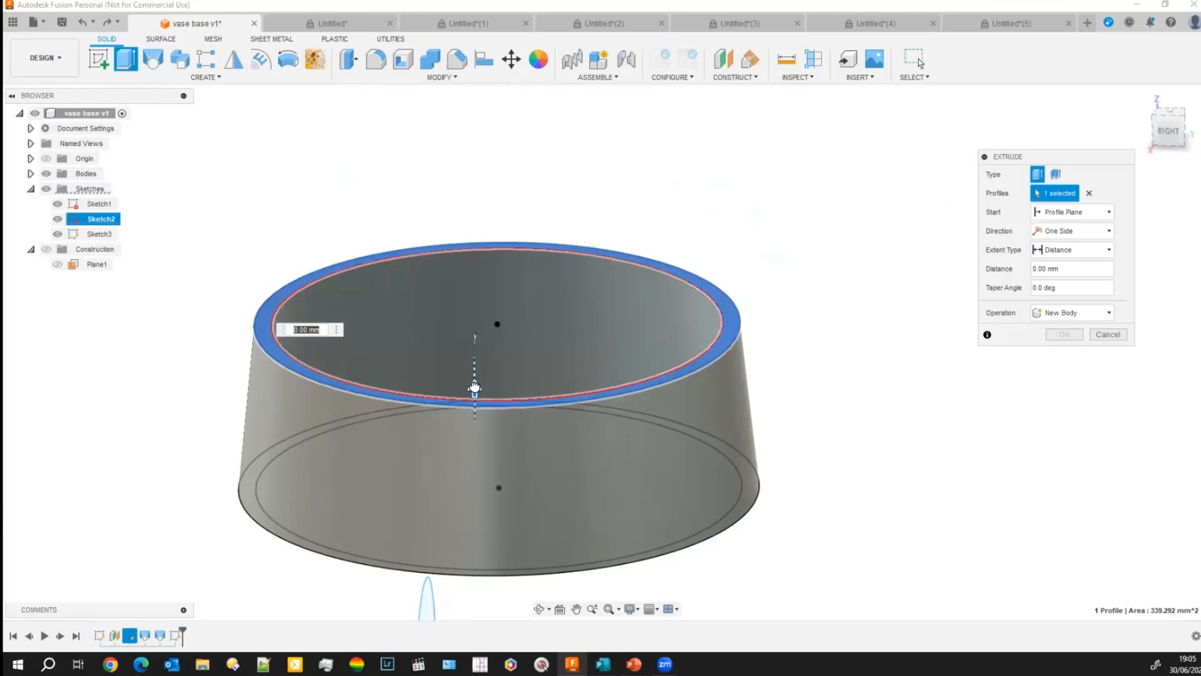
pyautogui.moveTo(474, 386); pyautogui.dragTo(473, 226)
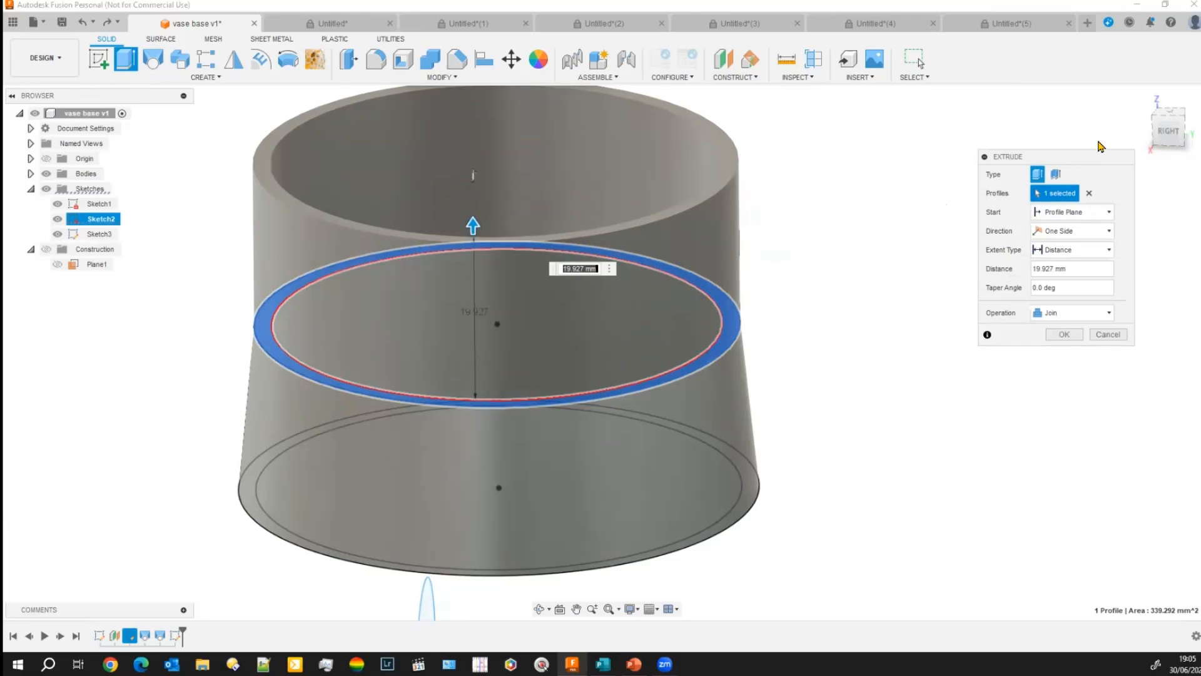
pyautogui.click(1168, 130)
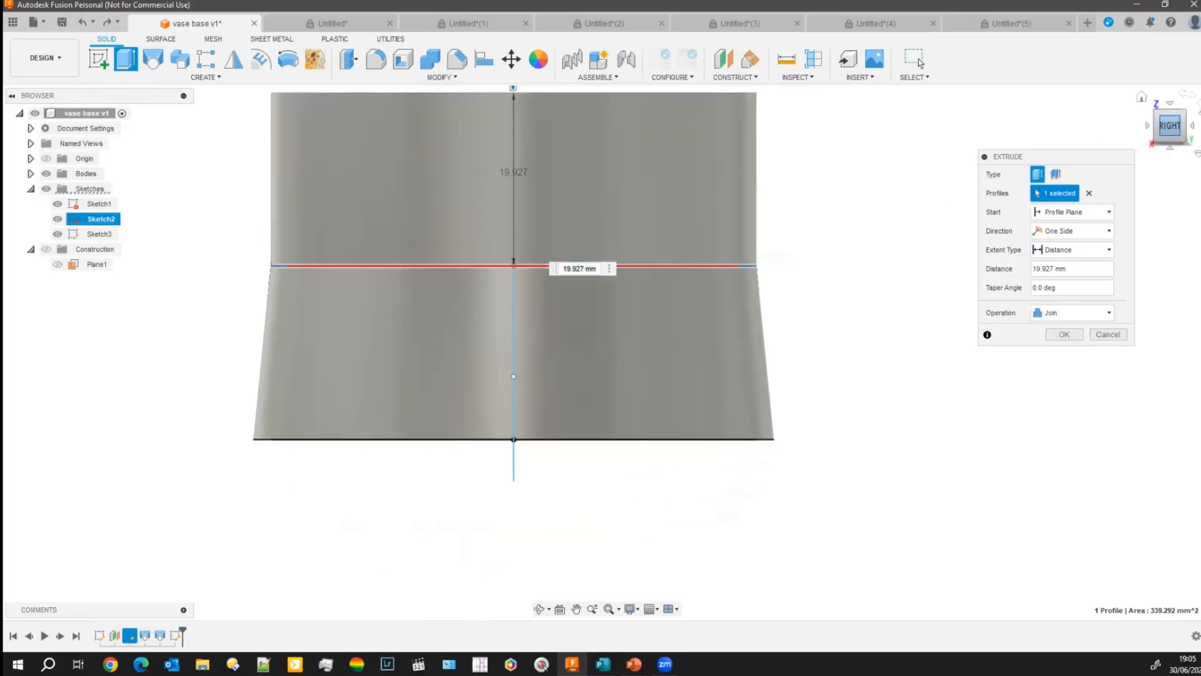
pyautogui.moveTo(936, 219); pyautogui.dragTo(880, 325, button='middle')
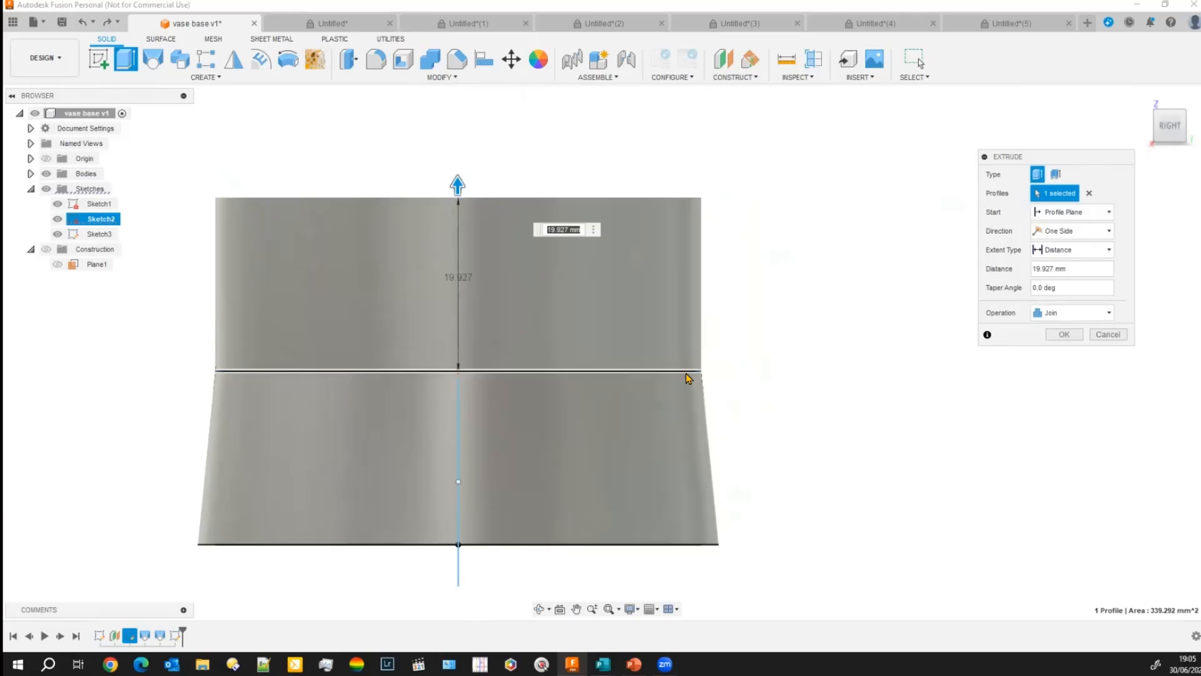
pyautogui.click(1108, 334)
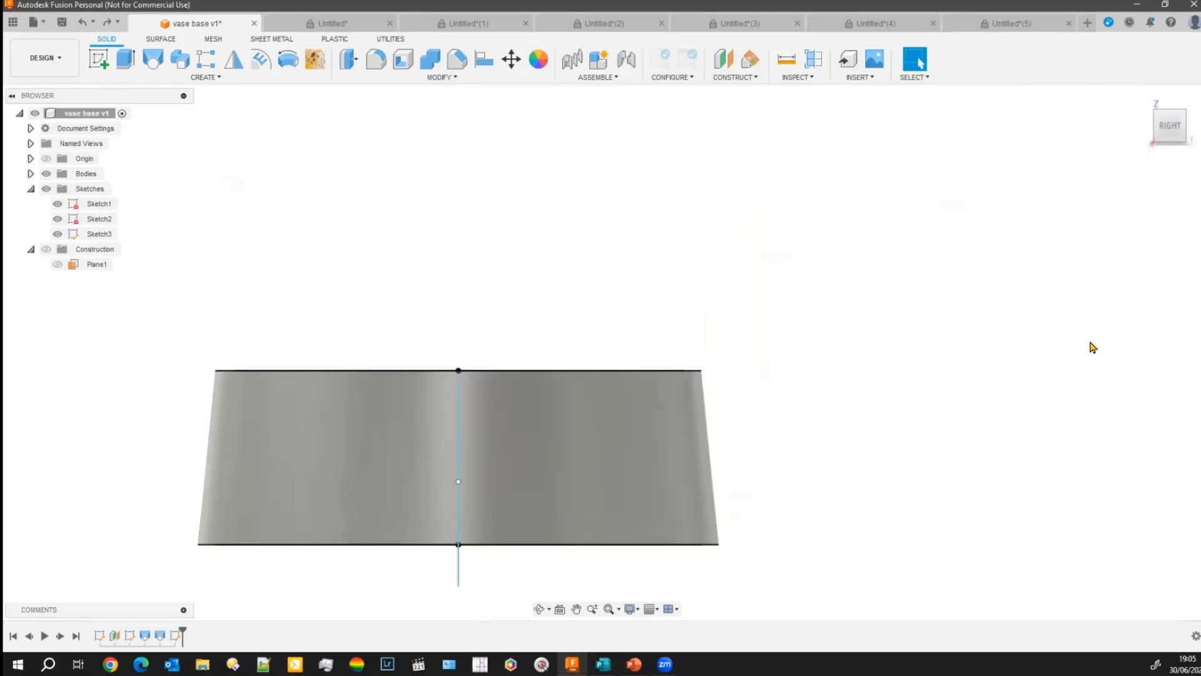
# - Try to extrude the upper rim's ring profile straight up by 19.211 mm with Press Pull, joined to the base
pyautogui.keyDown('shift'); pyautogui.moveTo(764, 304); pyautogui.dragTo(668, 201, button='middle'); pyautogui.keyUp('shift')
pyautogui.press('q')
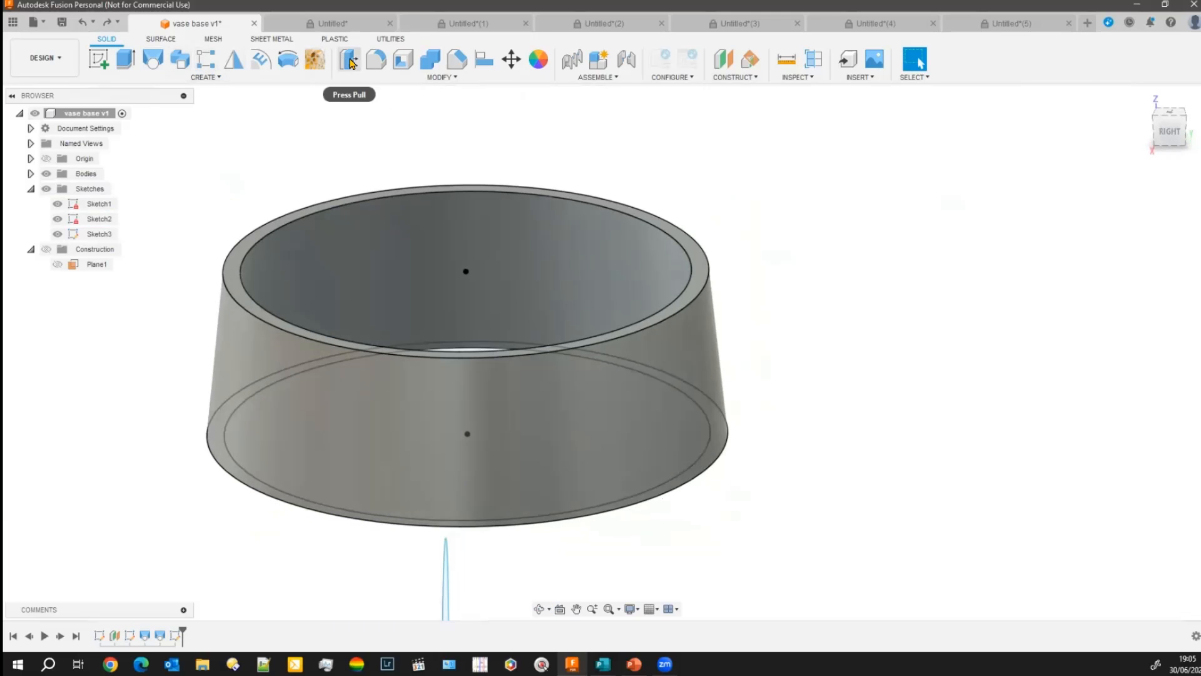
pyautogui.click(701, 275)
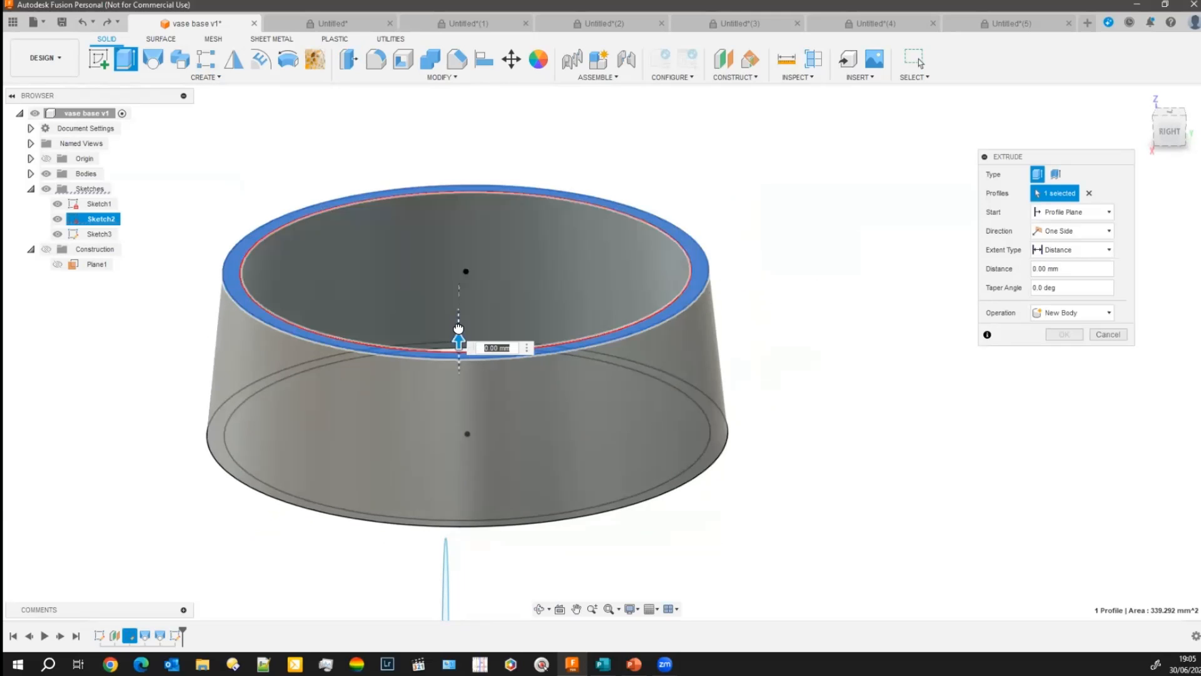
pyautogui.moveTo(459, 337); pyautogui.dragTo(456, 206)
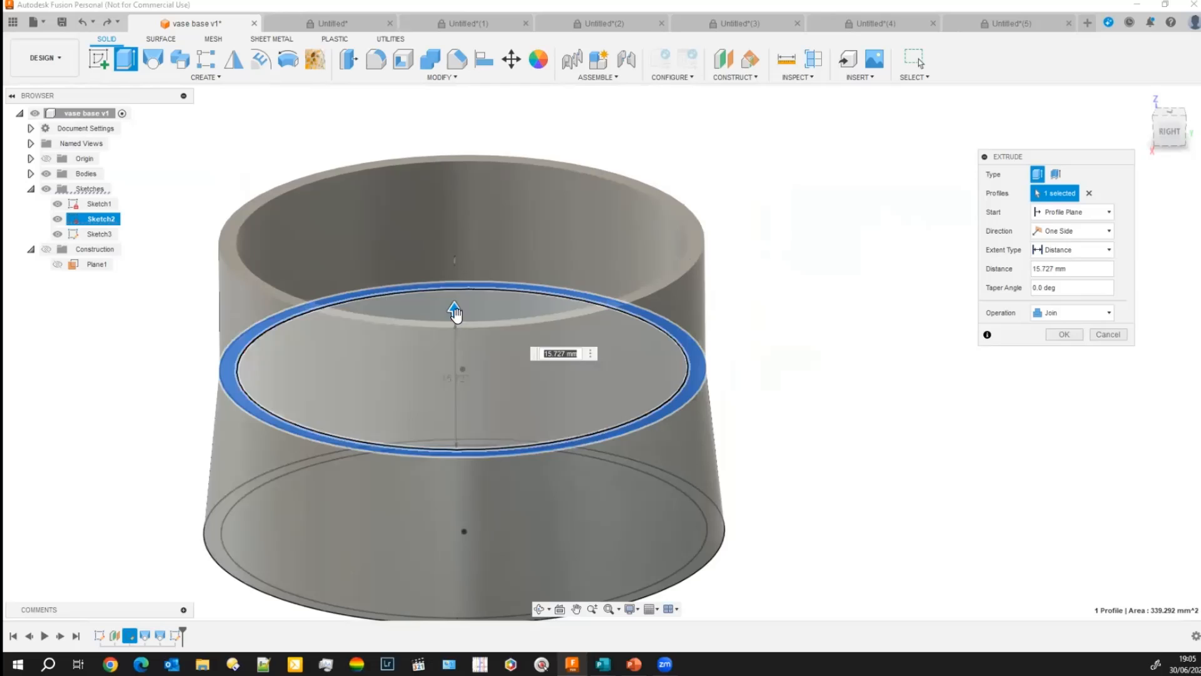
pyautogui.moveTo(455, 311); pyautogui.dragTo(478, 282)
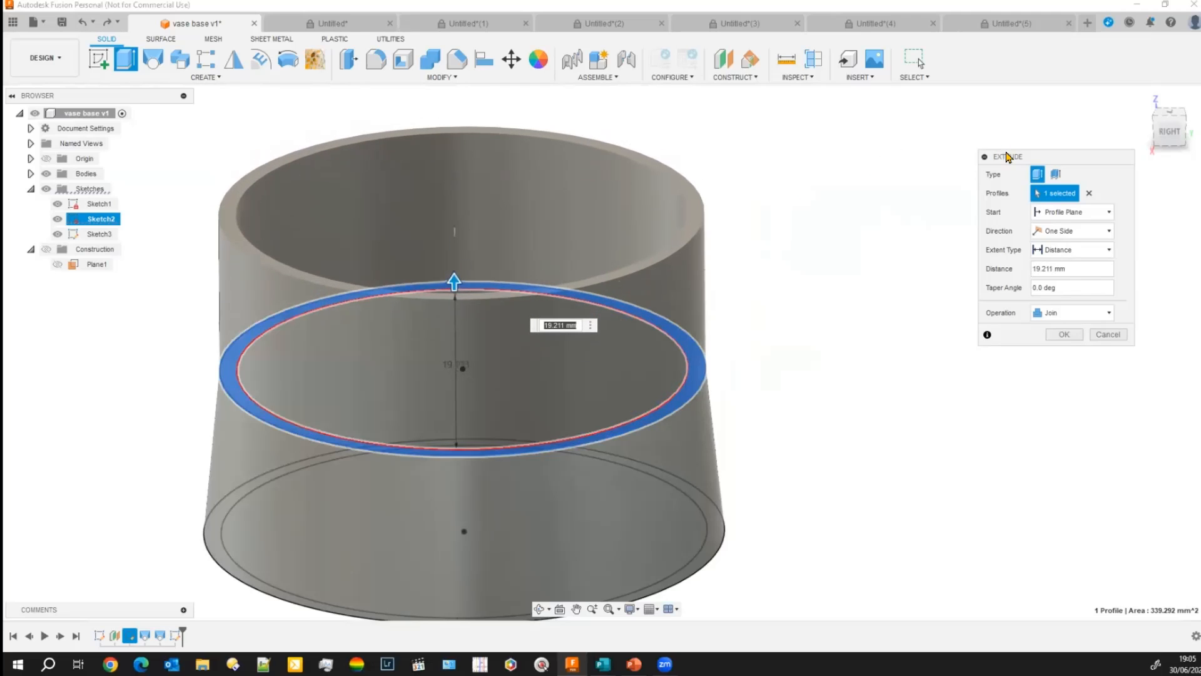
pyautogui.click(1063, 334)
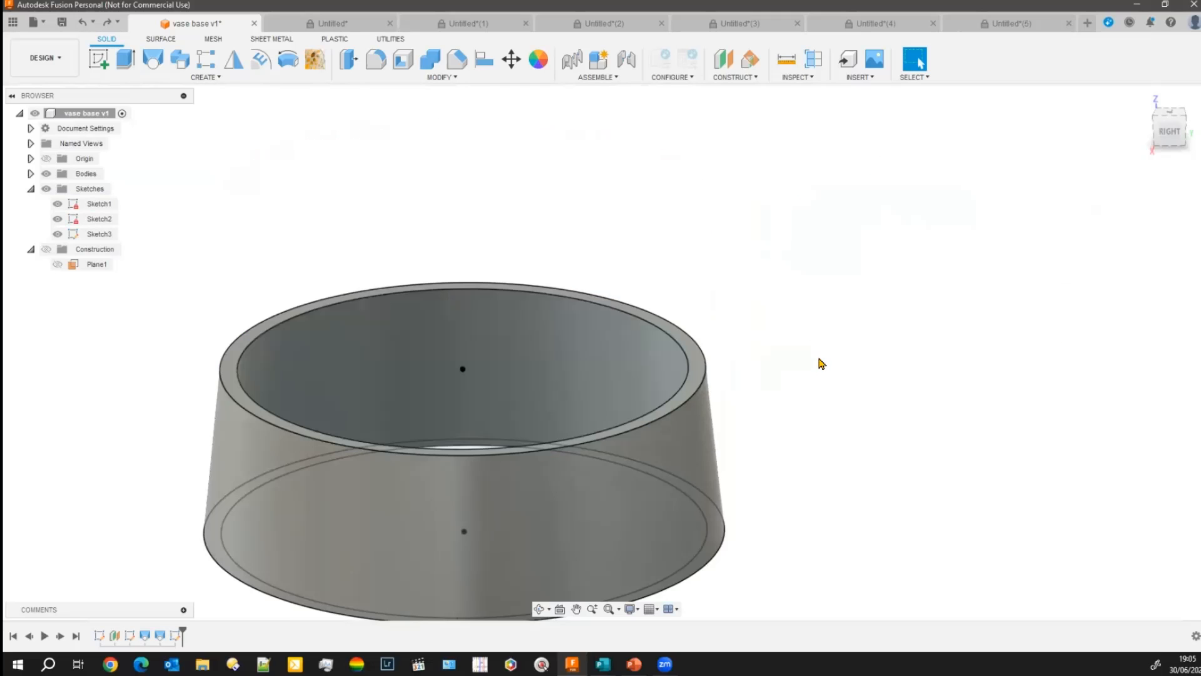
# - Offset the vase base's outer wall face outward with Press Pull to thicken the wall
pyautogui.moveTo(821, 363); pyautogui.dragTo(804, 311, button='middle')
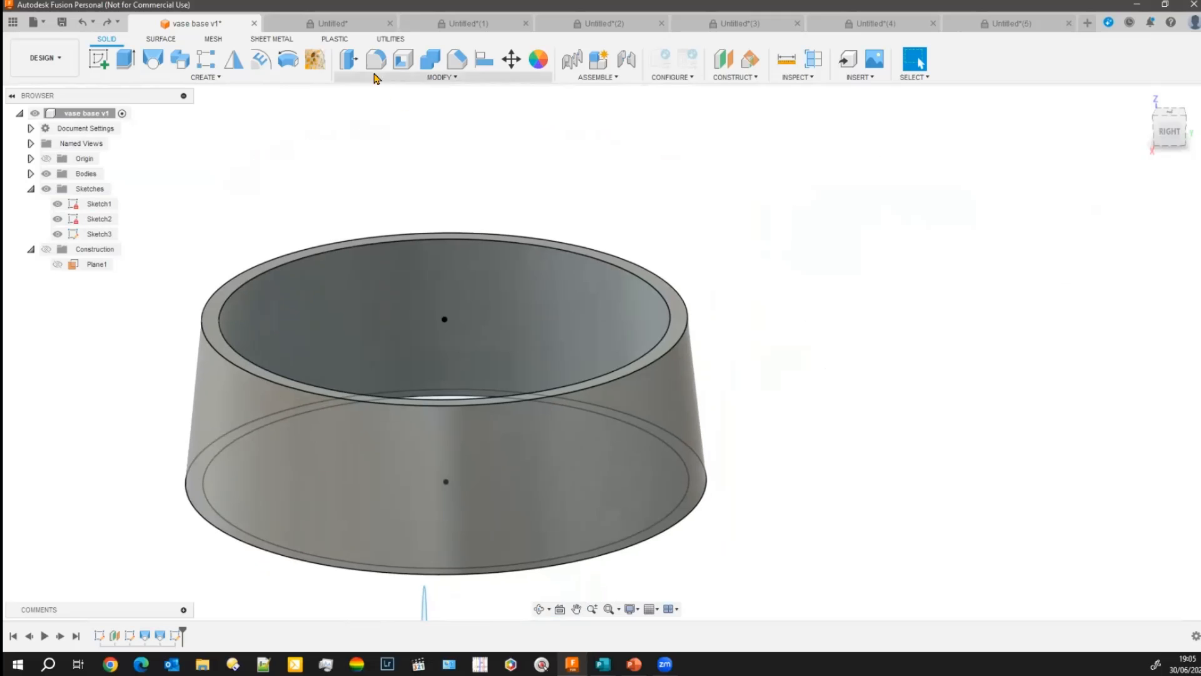
pyautogui.click(348, 59)
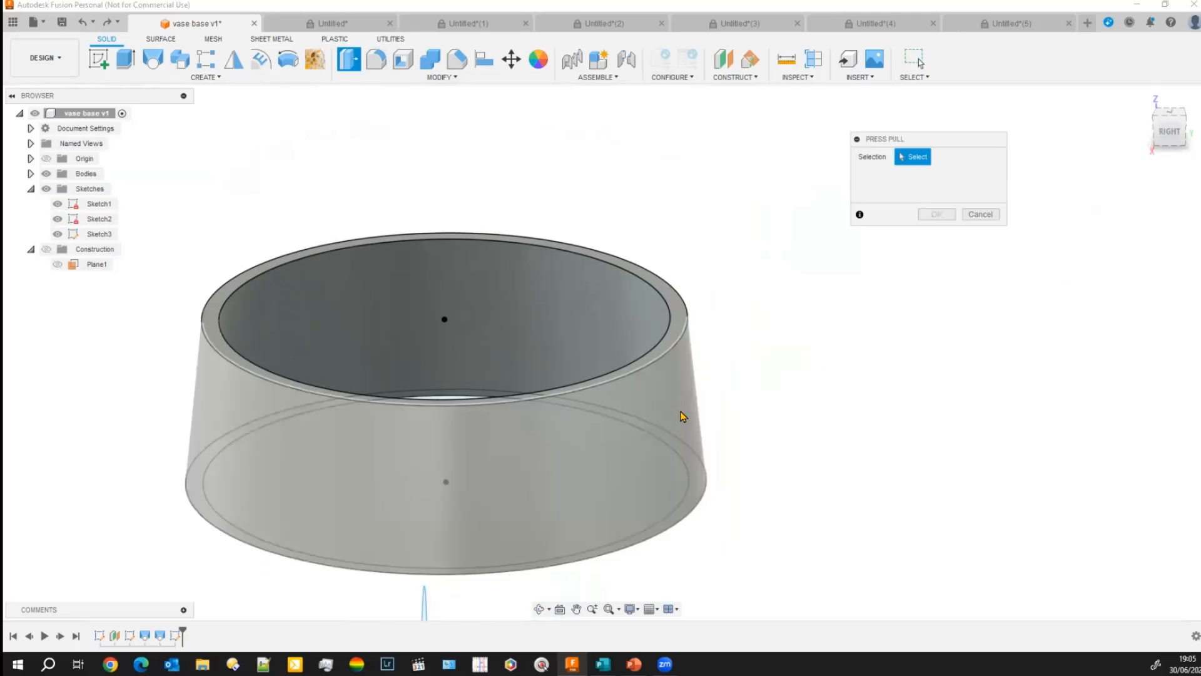
pyautogui.click(688, 413)
pyautogui.moveTo(697, 409); pyautogui.dragTo(757, 407)
pyautogui.click(951, 193)
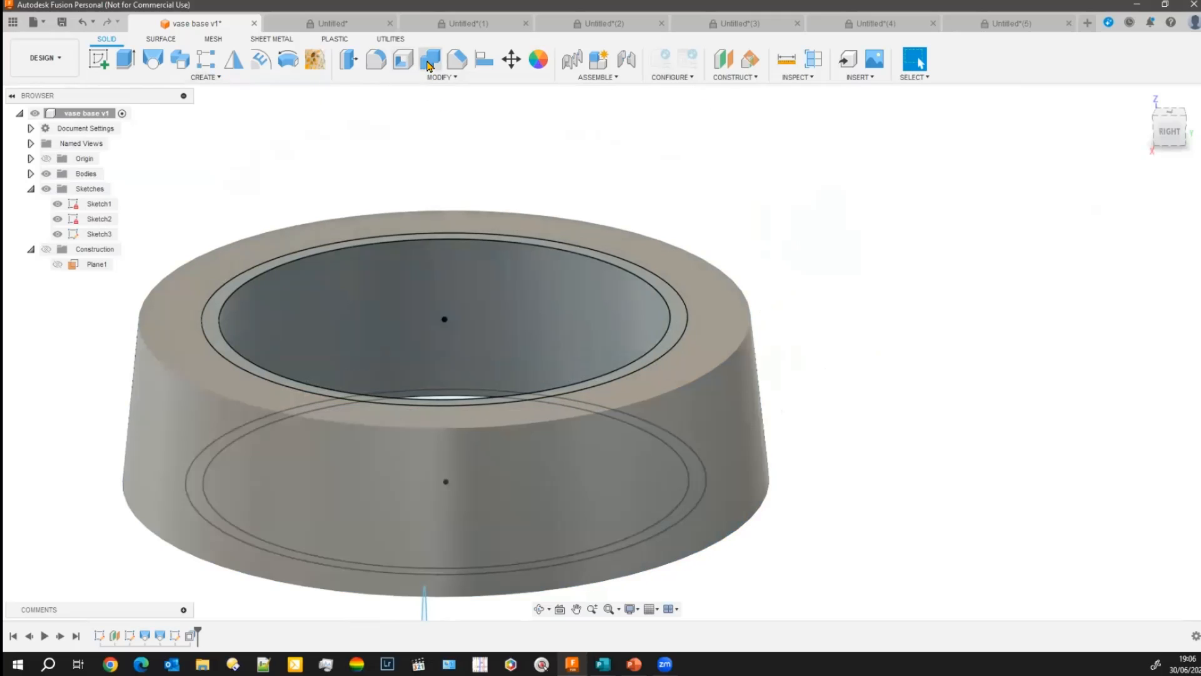
# - Offset the widened top face upward by 12.87 mm with Press Pull as a New Offset, checking the taper from the right view
pyautogui.click(348, 59)
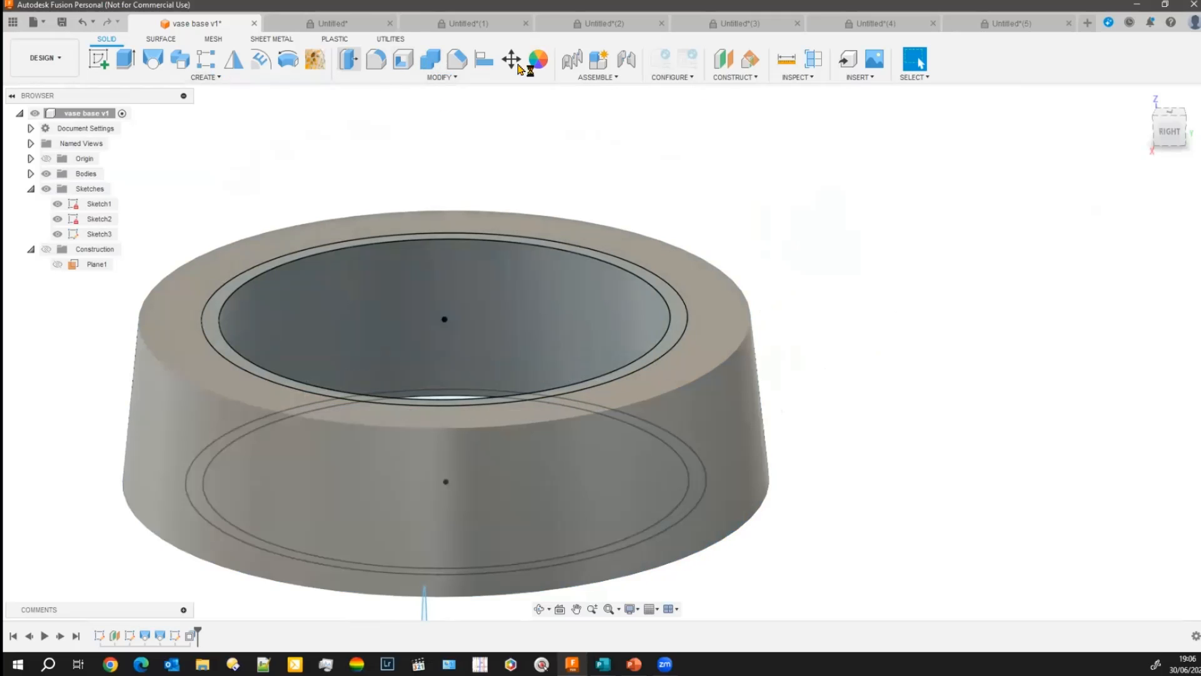
pyautogui.click(718, 324)
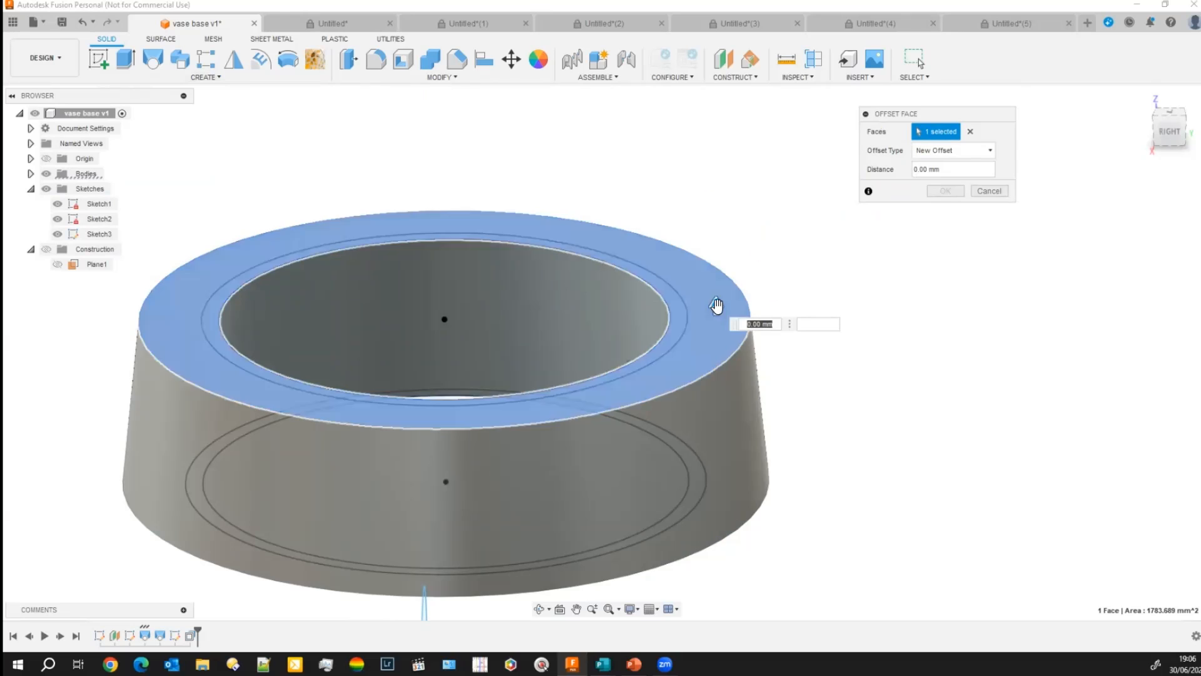
pyautogui.moveTo(717, 305); pyautogui.dragTo(782, 156)
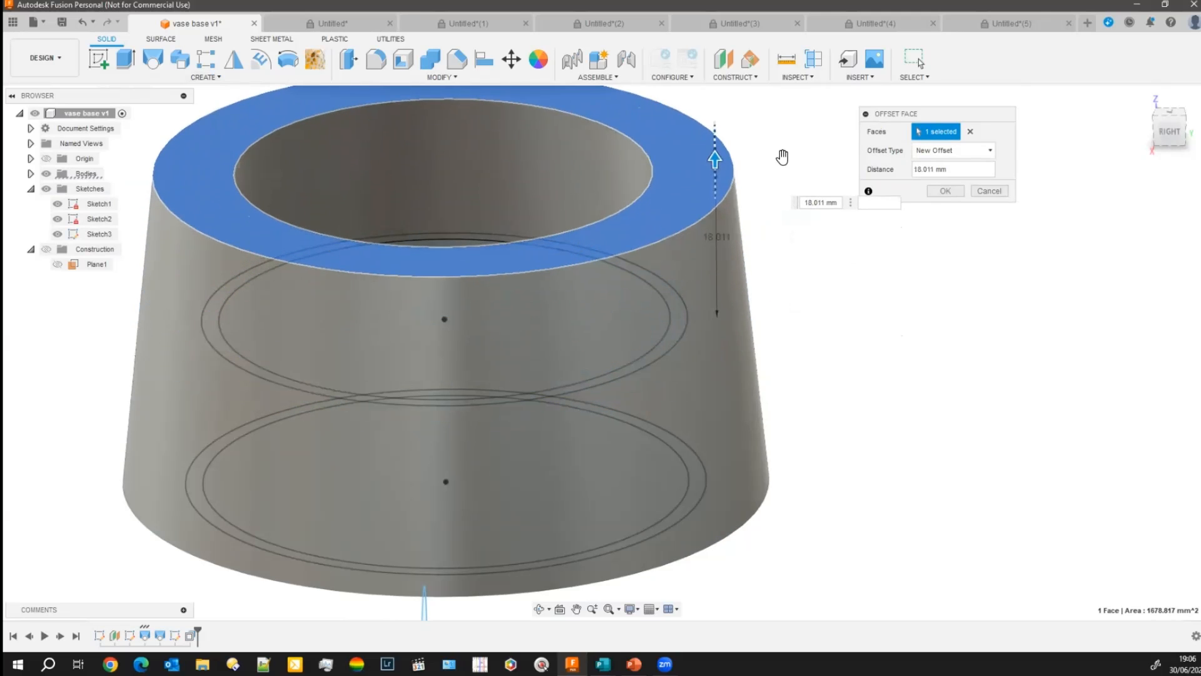
pyautogui.click(1169, 131)
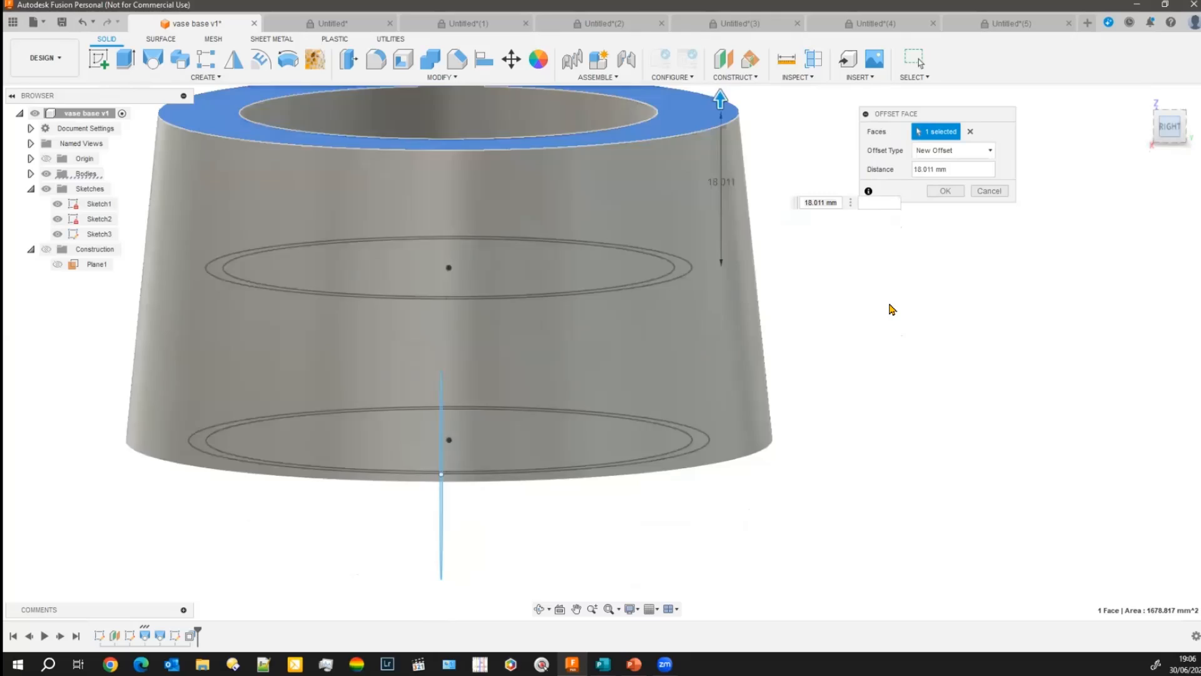
pyautogui.moveTo(890, 308); pyautogui.dragTo(909, 458, button='middle')
pyautogui.moveTo(741, 222); pyautogui.dragTo(778, 349)
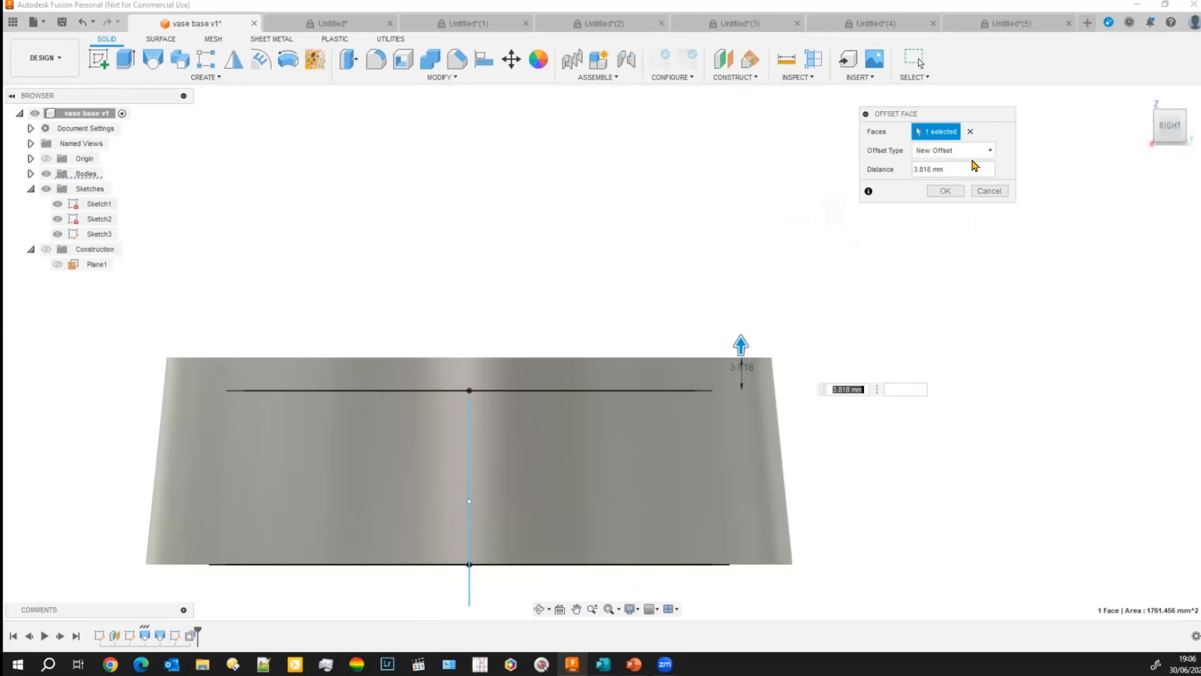
pyautogui.moveTo(738, 344); pyautogui.dragTo(740, 268)
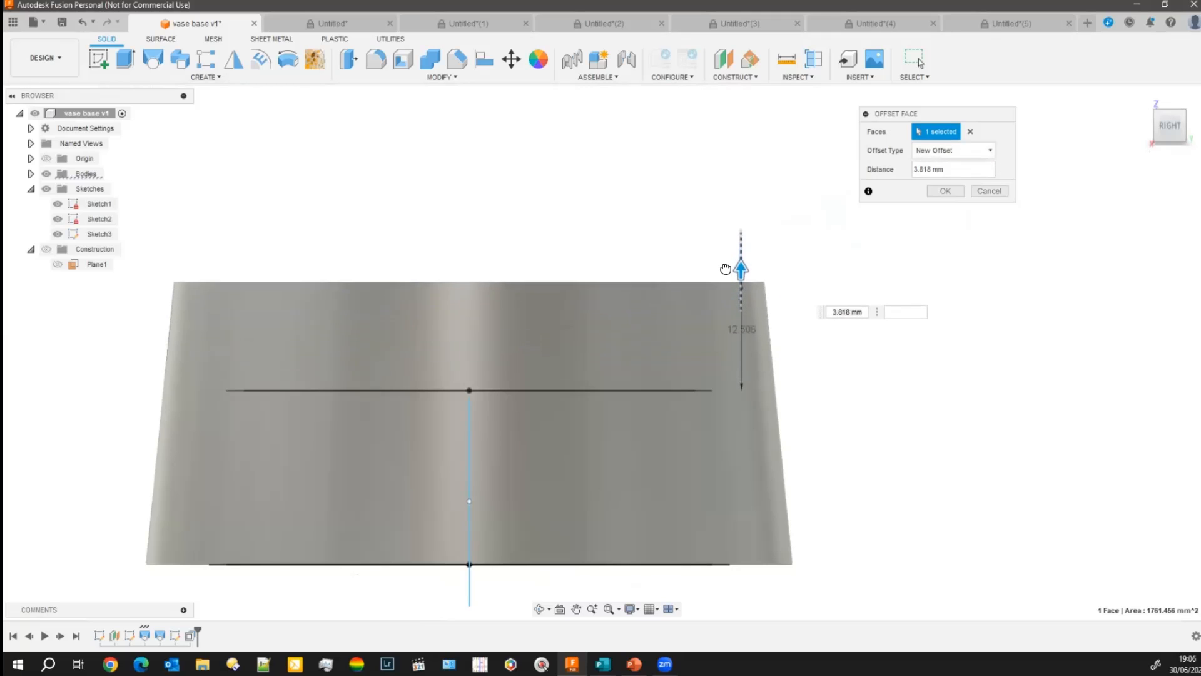
pyautogui.click(944, 191)
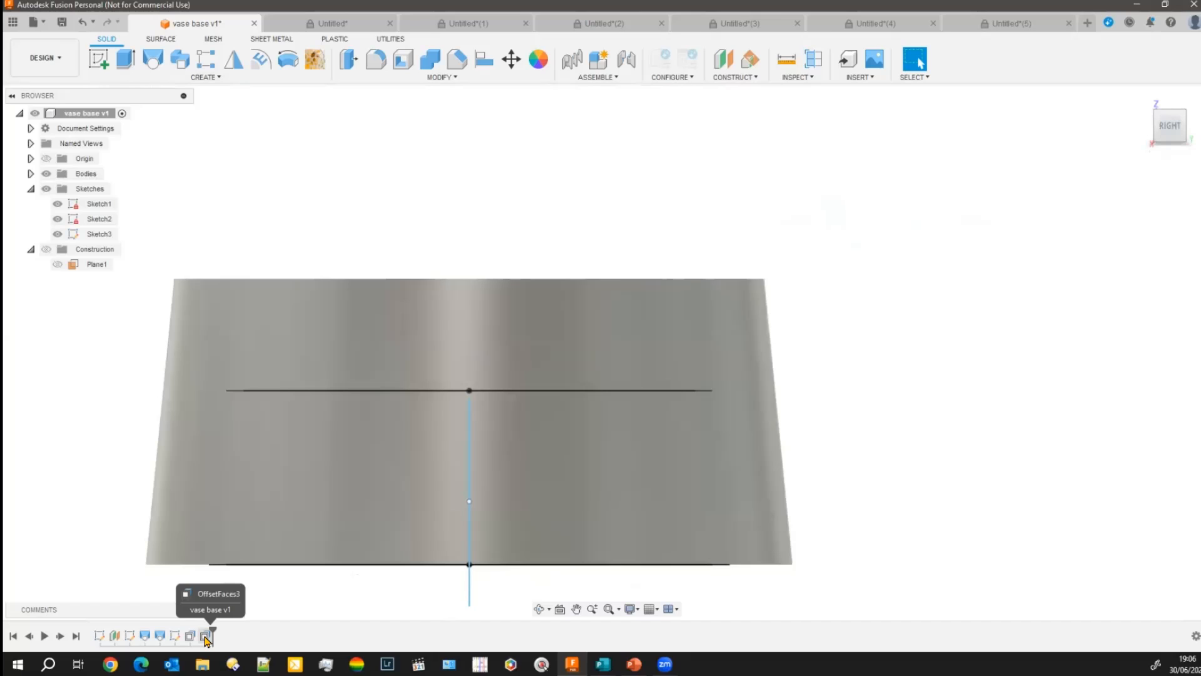
# - Edit the top face's offset feature and increase its distance to 17.215 mm
pyautogui.rightClick(204, 636)
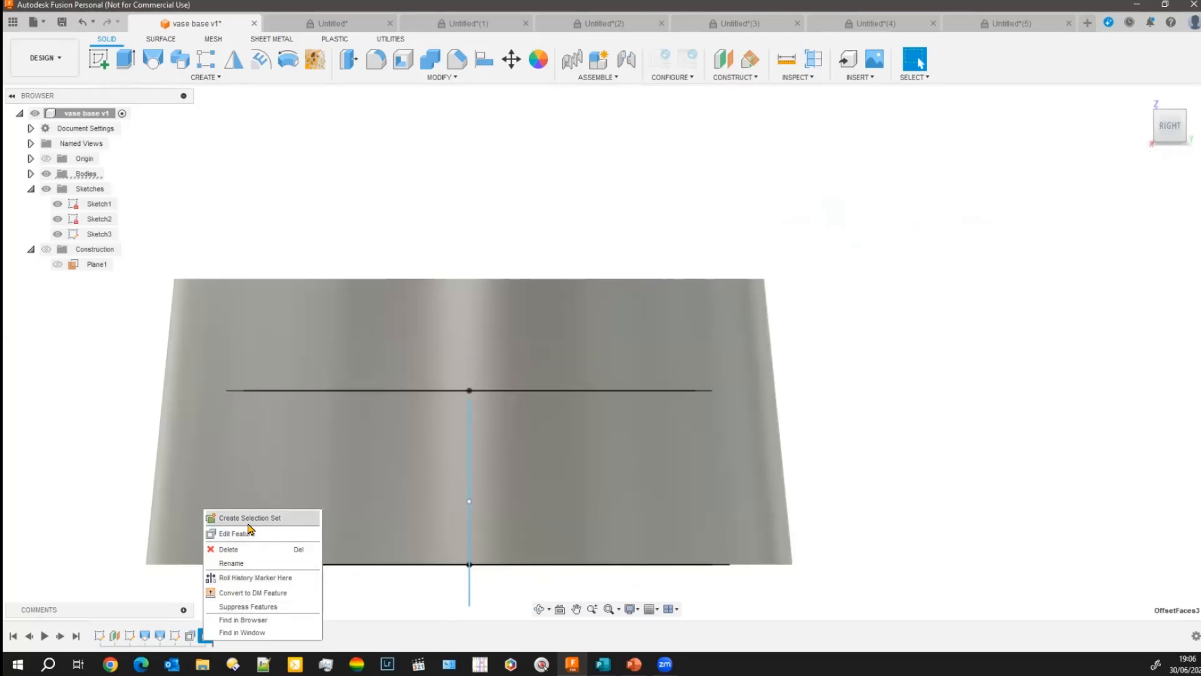
pyautogui.click(244, 539)
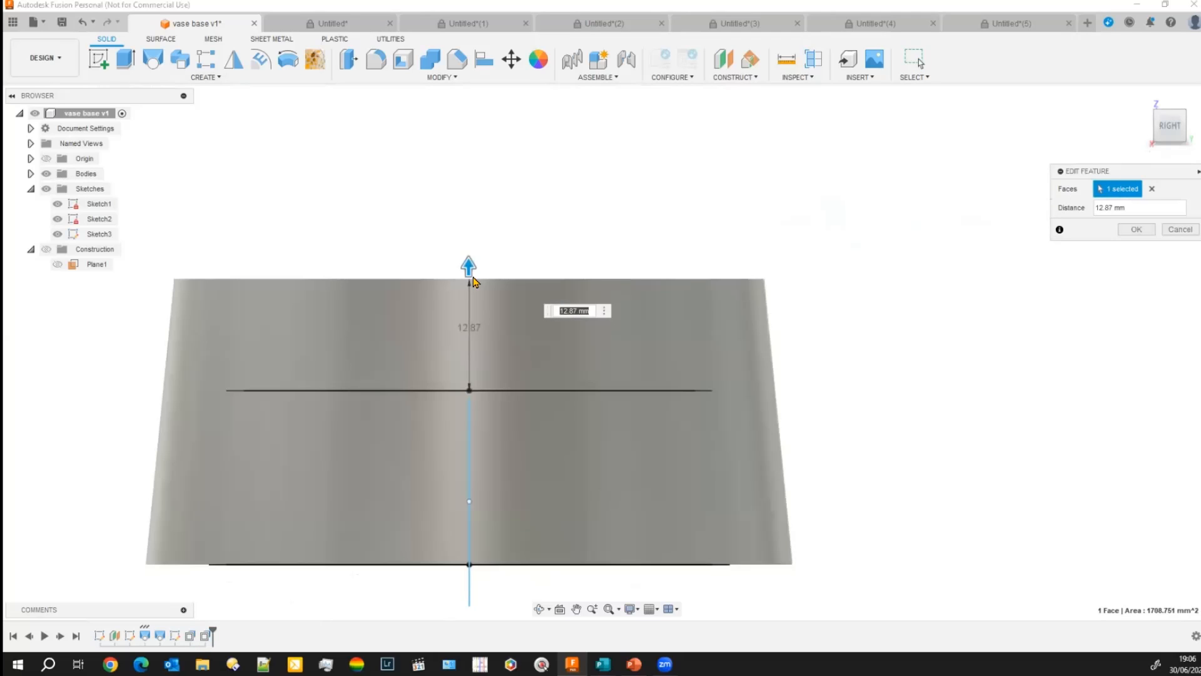
pyautogui.moveTo(469, 263); pyautogui.dragTo(444, 228)
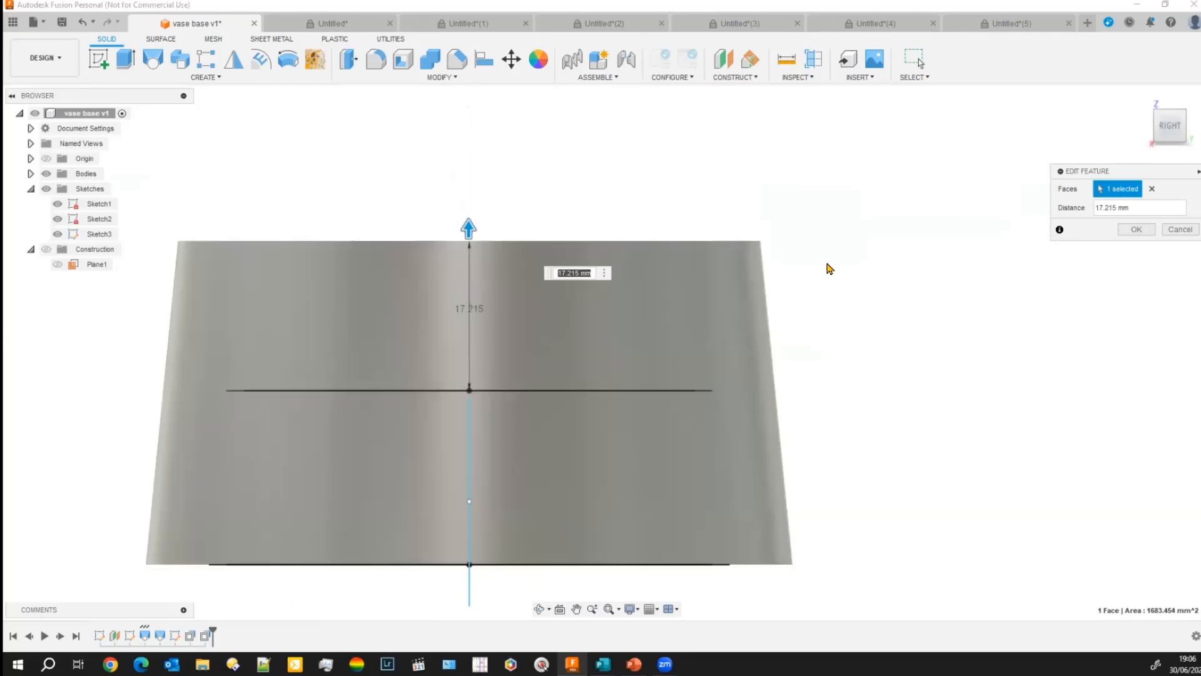
pyautogui.press('Return')
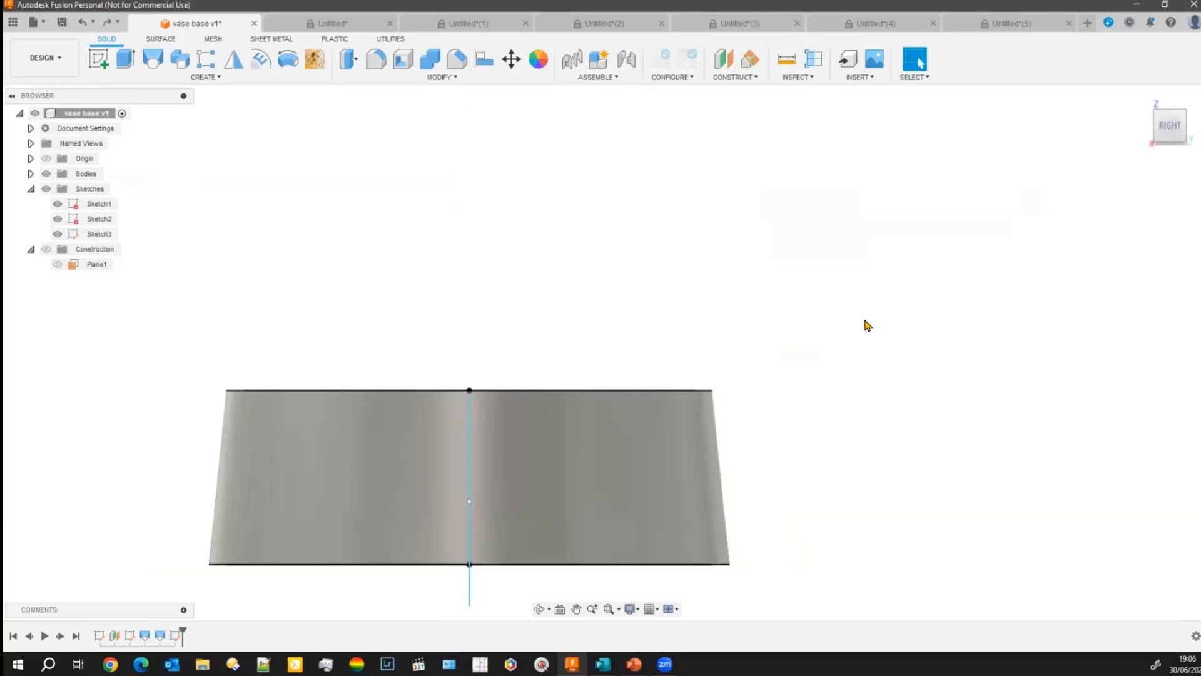
# - Offset the original base's outer wall face outward by 8.183 mm with Press Pull, using the New Offset type
pyautogui.keyDown('shift'); pyautogui.moveTo(481, 255); pyautogui.dragTo(488, 282, button='middle'); pyautogui.keyUp('shift')
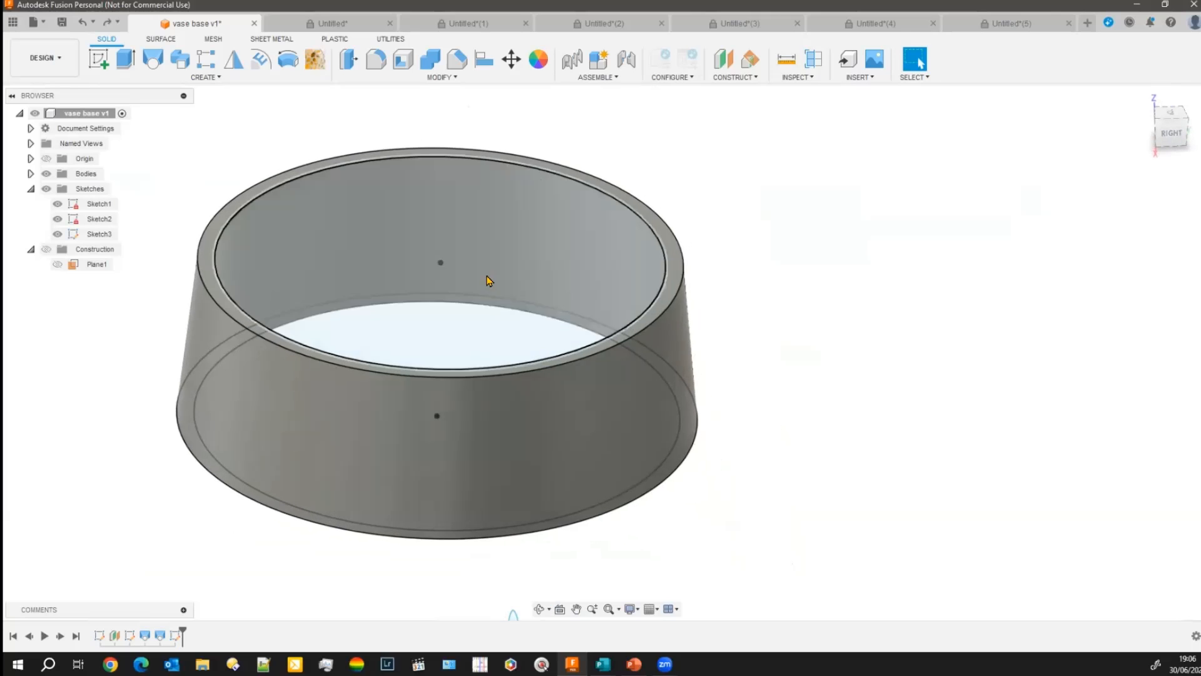
pyautogui.click(350, 60)
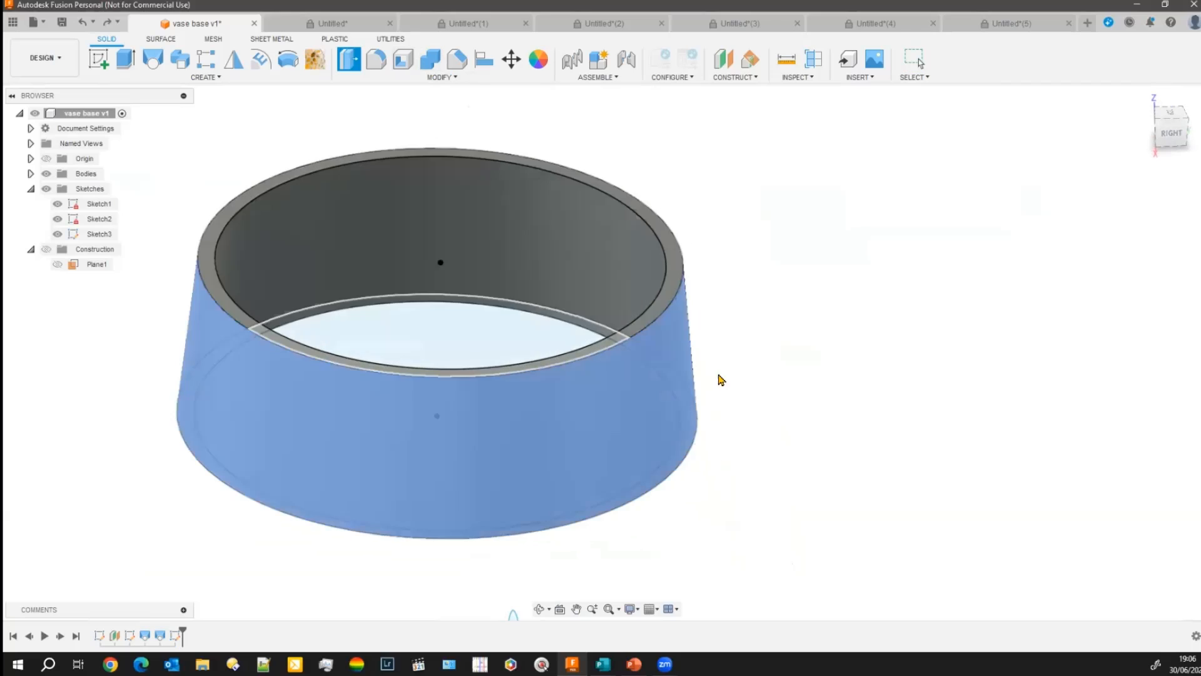
pyautogui.click(677, 381)
pyautogui.moveTo(677, 381); pyautogui.dragTo(740, 390)
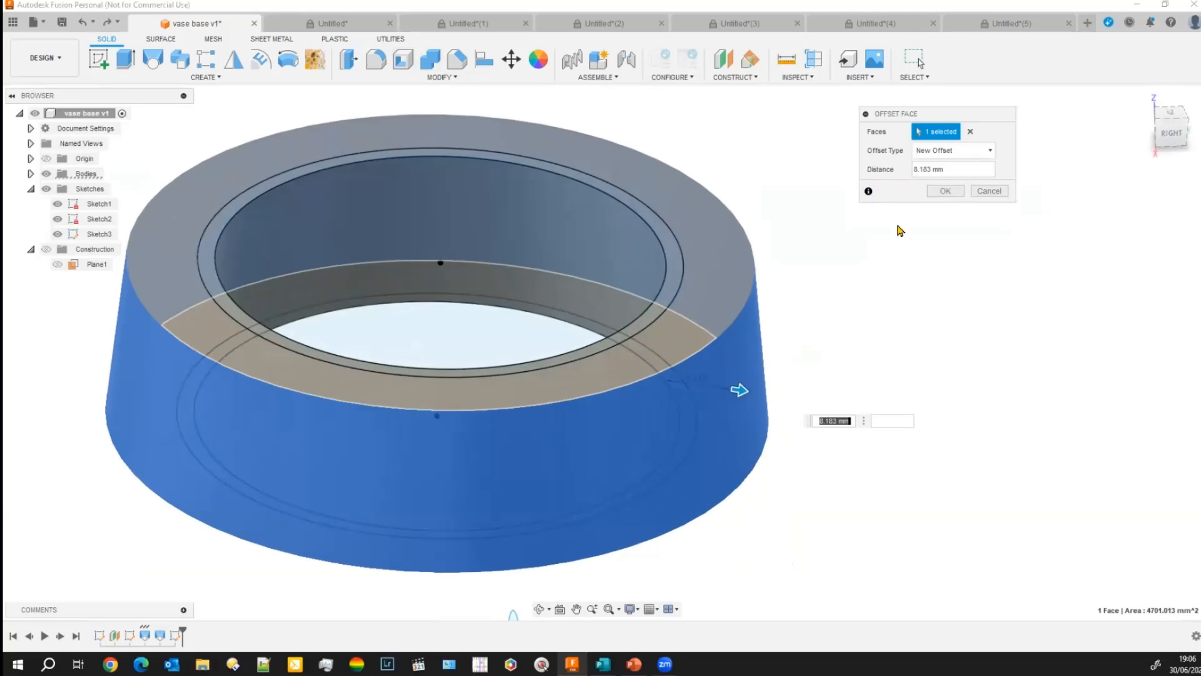
pyautogui.click(944, 189)
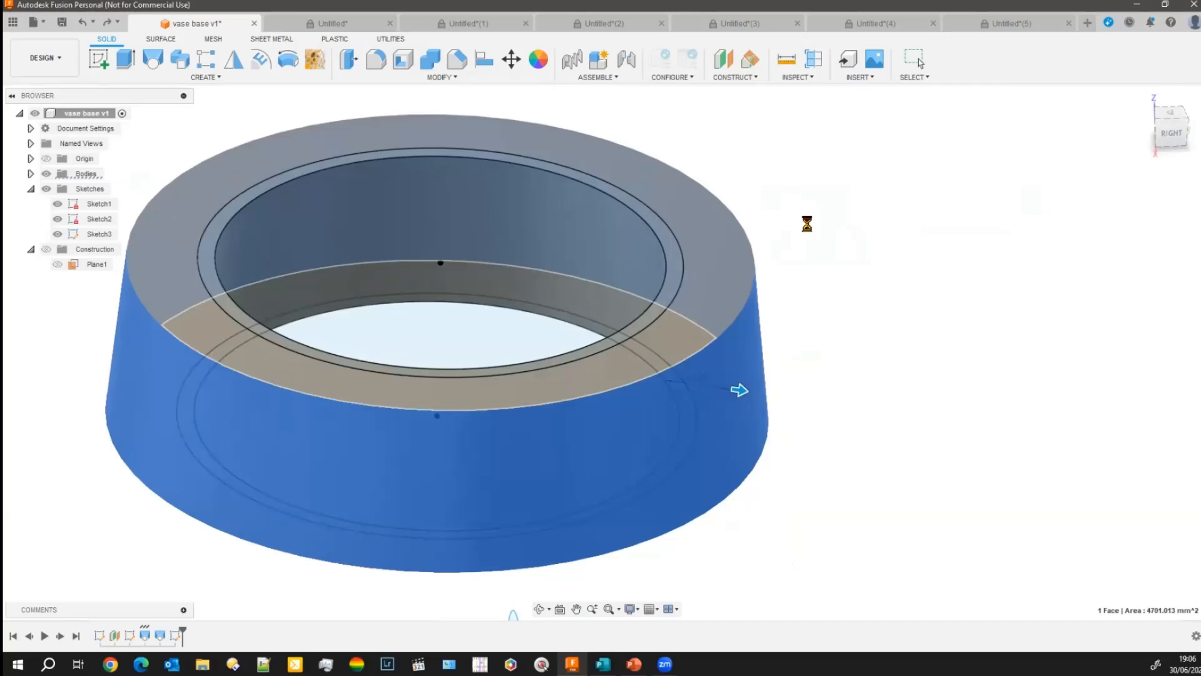
# - Start Press Pull on the vase base's widened top face and change the offset type to Modify Existing Feature
pyautogui.moveTo(824, 245); pyautogui.dragTo(879, 310, button='middle')
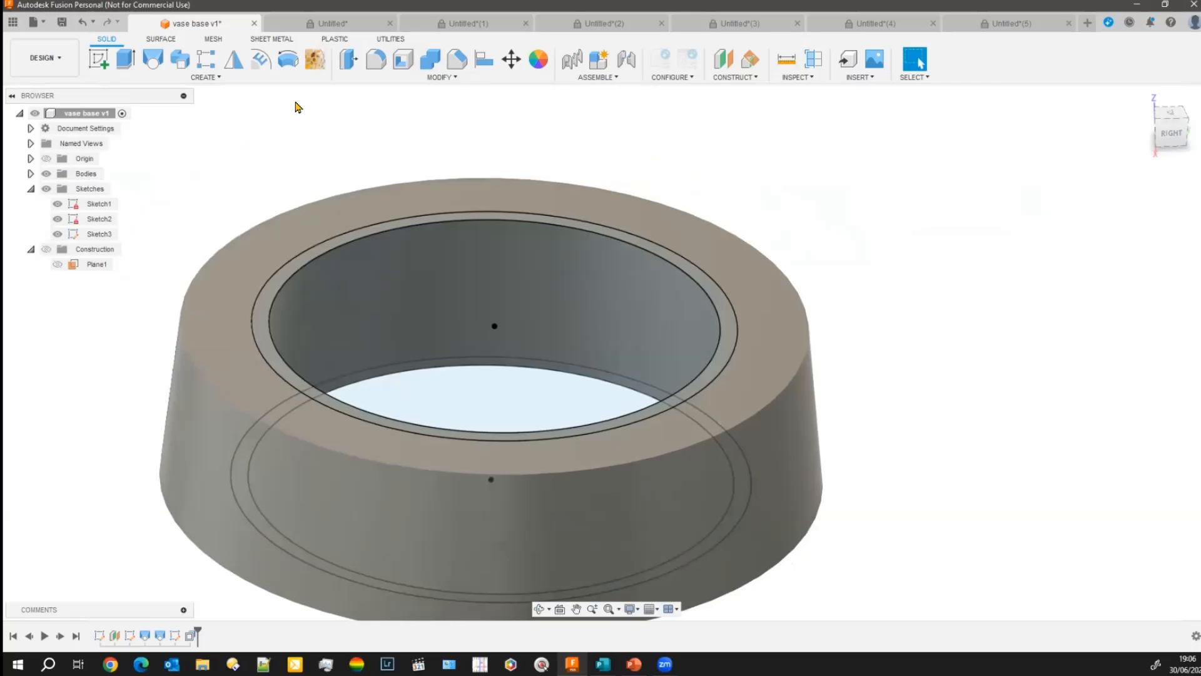
pyautogui.click(349, 59)
pyautogui.click(681, 243)
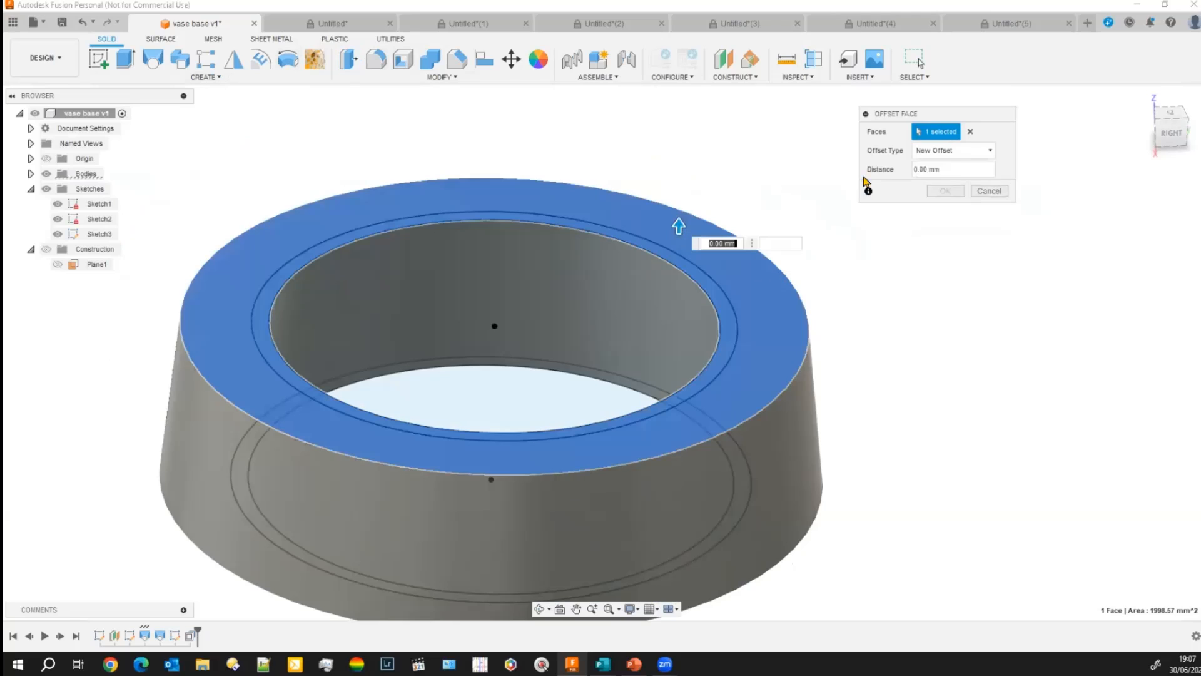
pyautogui.click(990, 153)
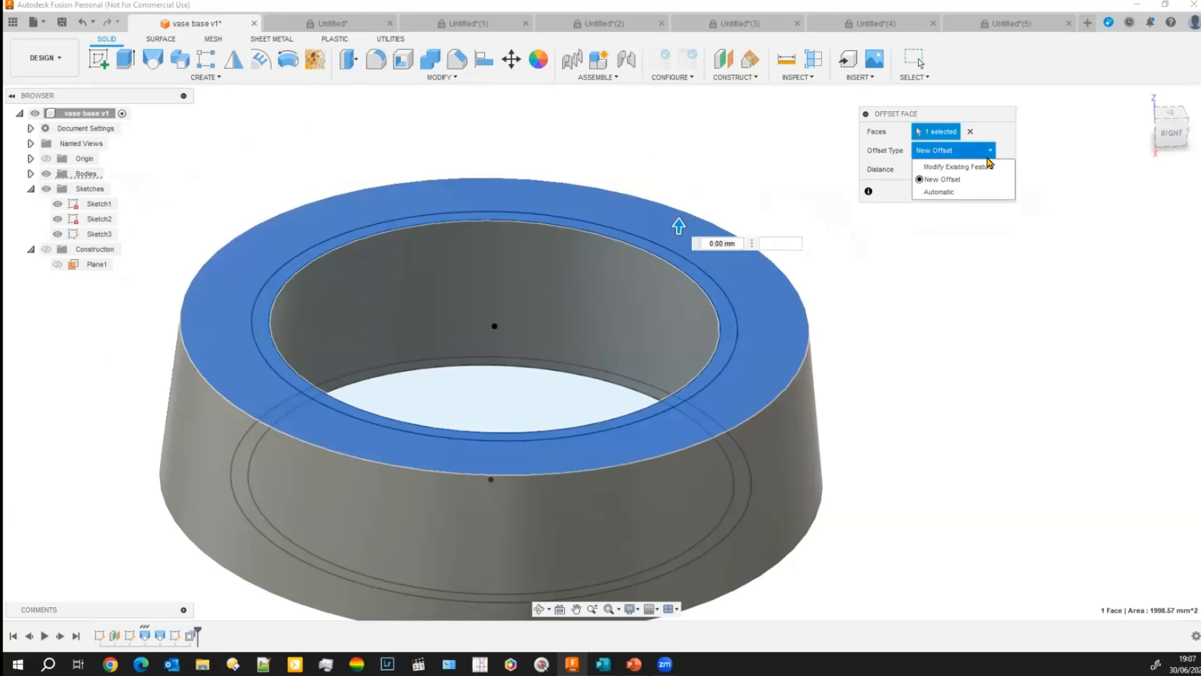
pyautogui.click(981, 167)
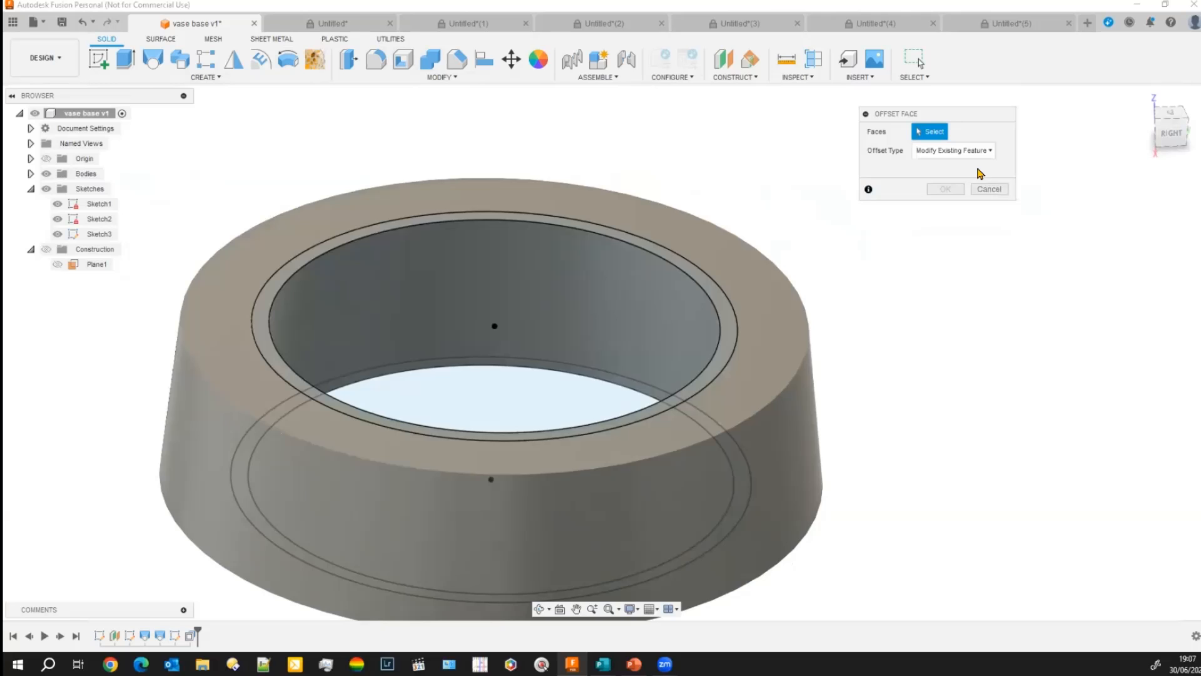
# - Try enlarging the outer wall's existing offset to 67.425 mm with Modify Existing Feature, and cancel the change
pyautogui.click(774, 304)
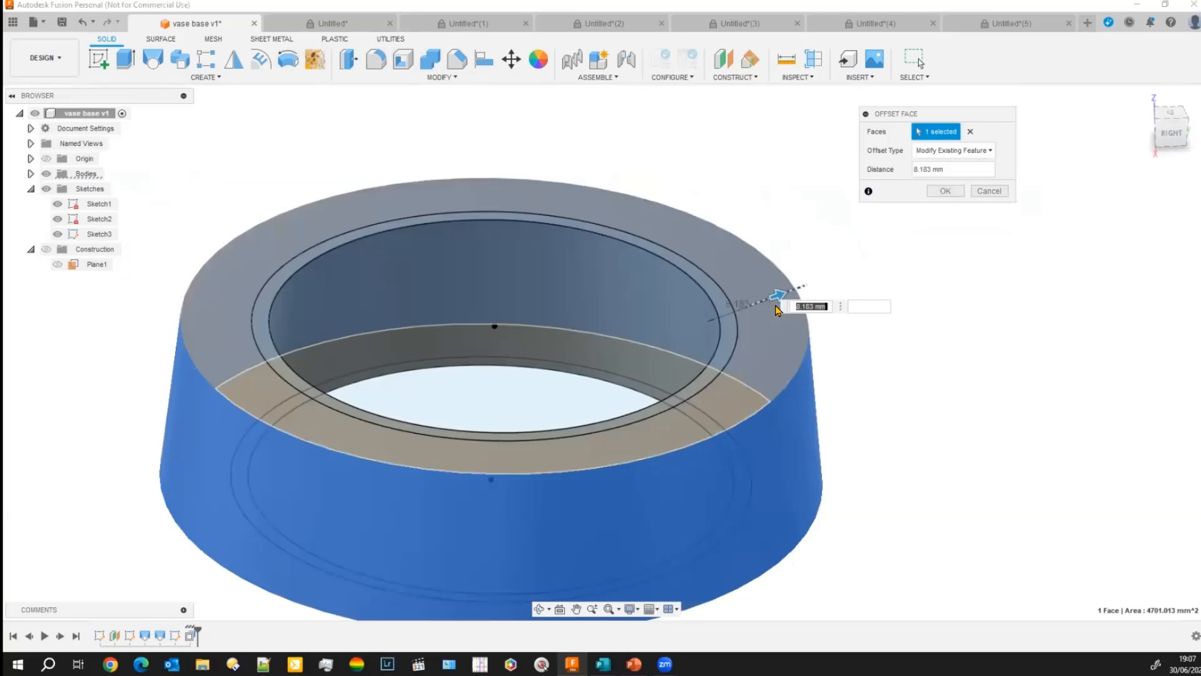
pyautogui.moveTo(779, 297); pyautogui.dragTo(731, 276)
pyautogui.scroll(-4, 820, 304)
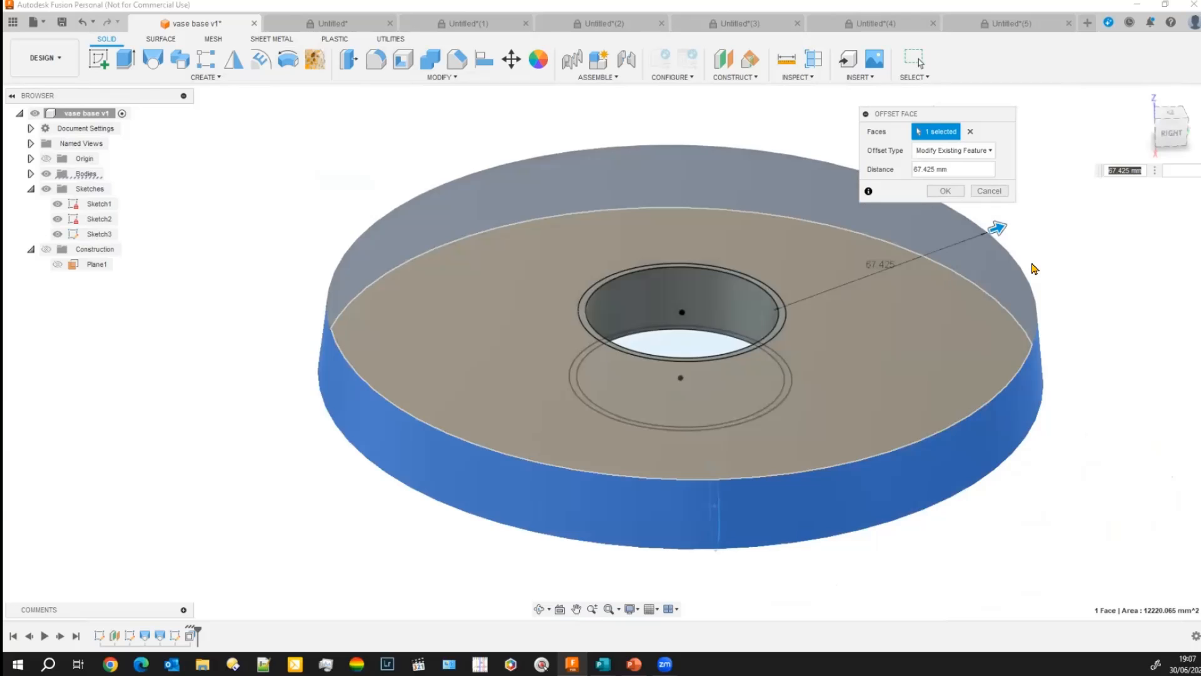
pyautogui.scroll(-2, 1019, 235)
pyautogui.moveTo(951, 119); pyautogui.dragTo(1016, 114)
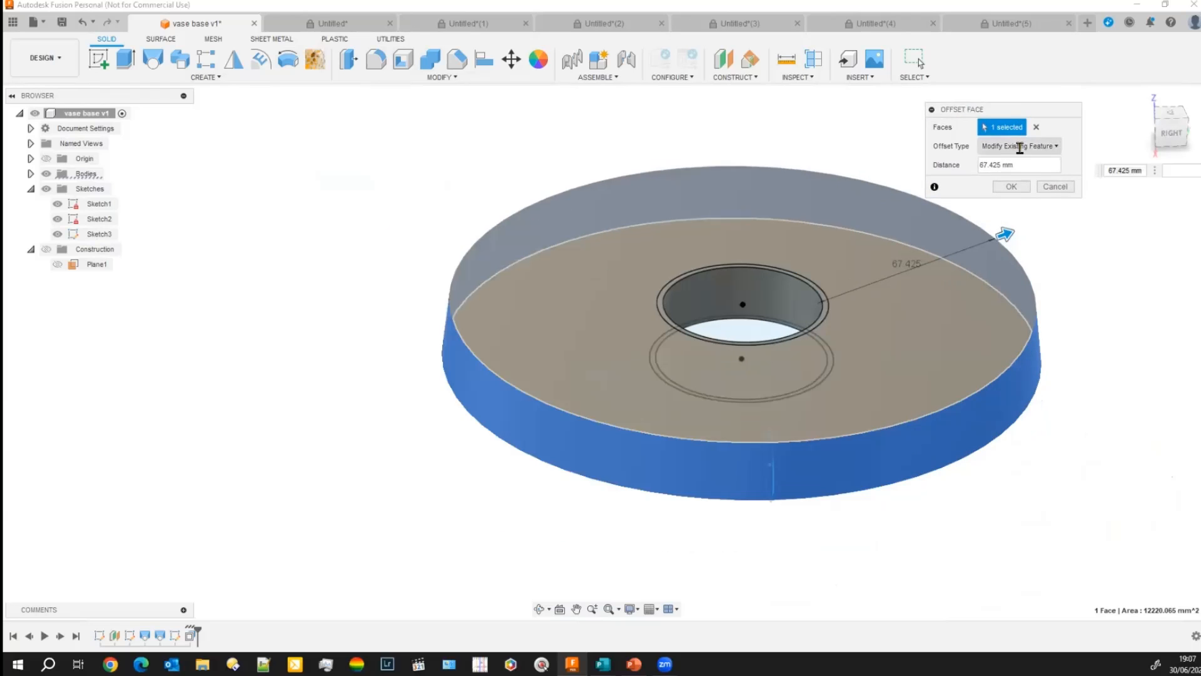
pyautogui.click(1053, 187)
pyautogui.moveTo(1016, 305); pyautogui.dragTo(706, 349, button='middle')
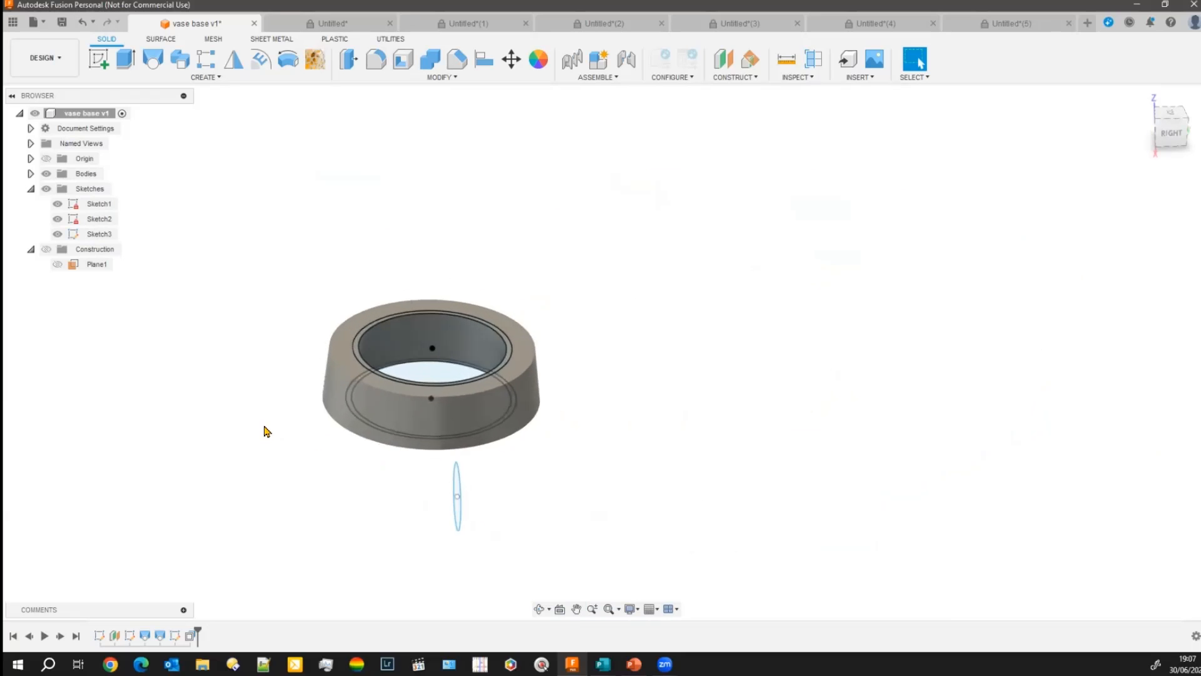
pyautogui.scroll(3, 288, 407)
pyautogui.moveTo(859, 294); pyautogui.dragTo(630, 319, button='middle')
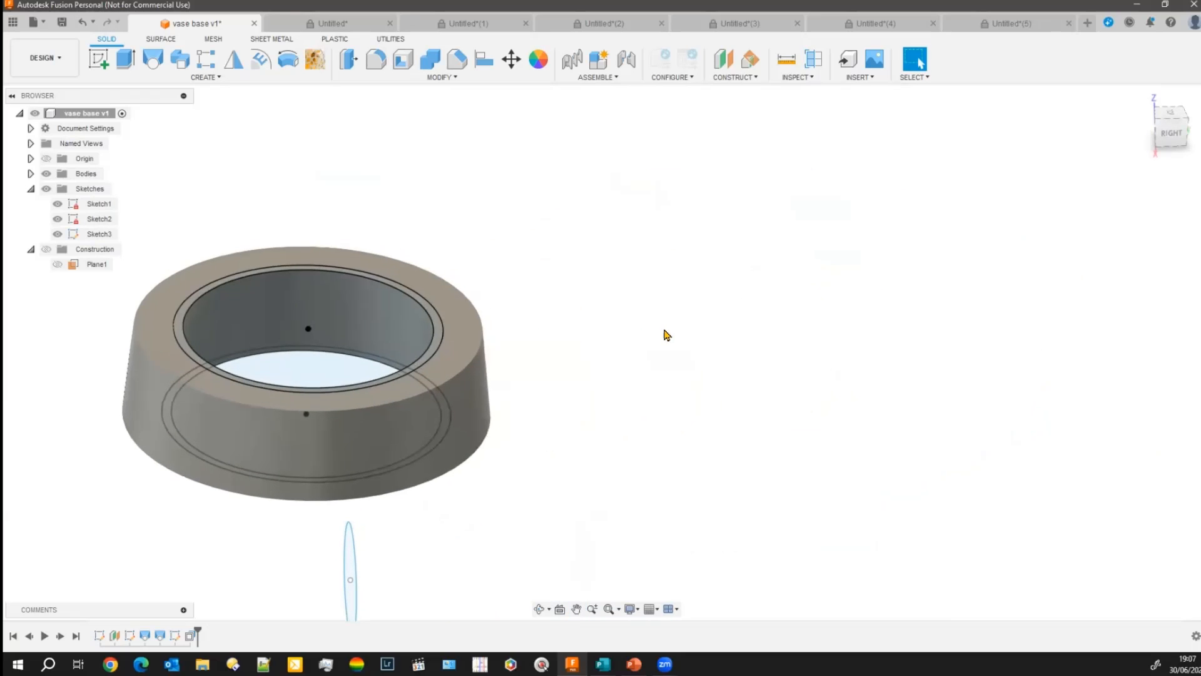
pyautogui.click(99, 60)
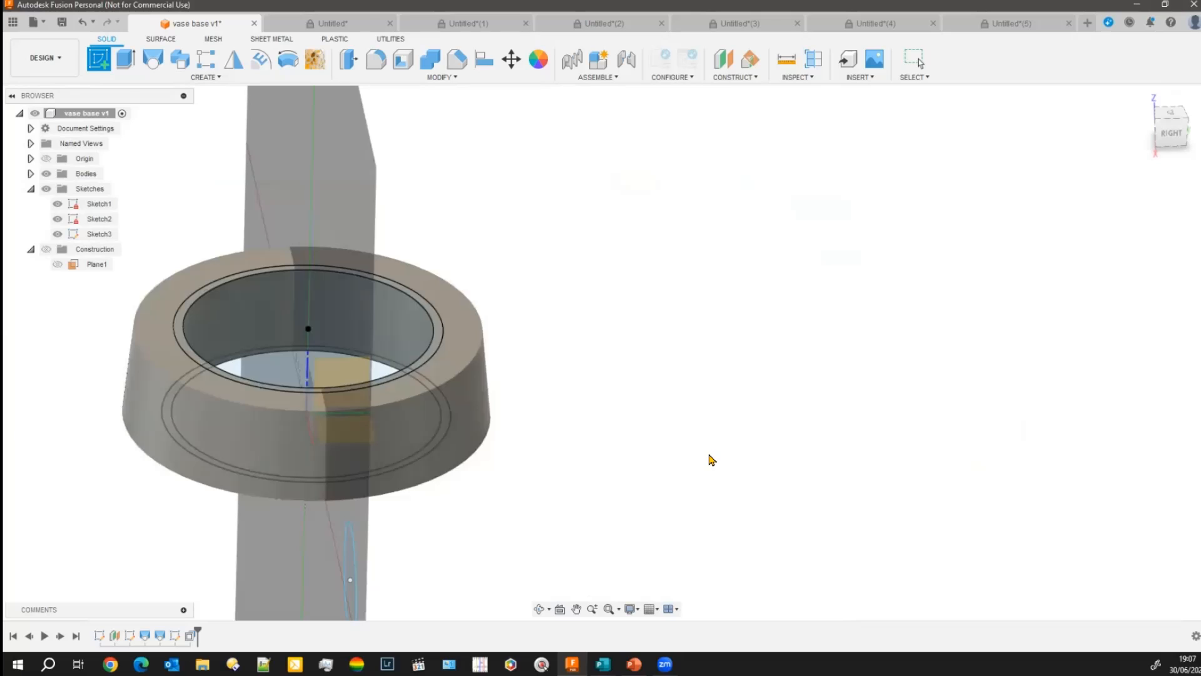
pyautogui.click(617, 294)
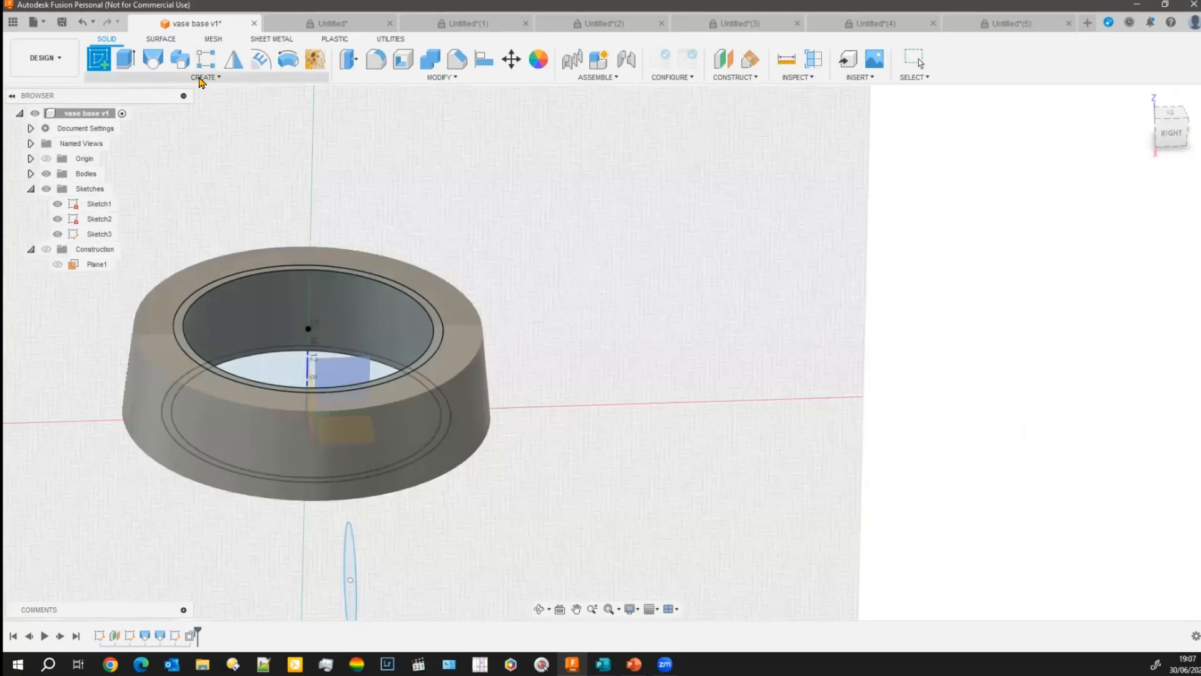
# - Create a torus on the horizontal plane beside the vase base, inner diameter about 79 mm, torus diameter 20 mm, using the Join operation
pyautogui.click(206, 77)
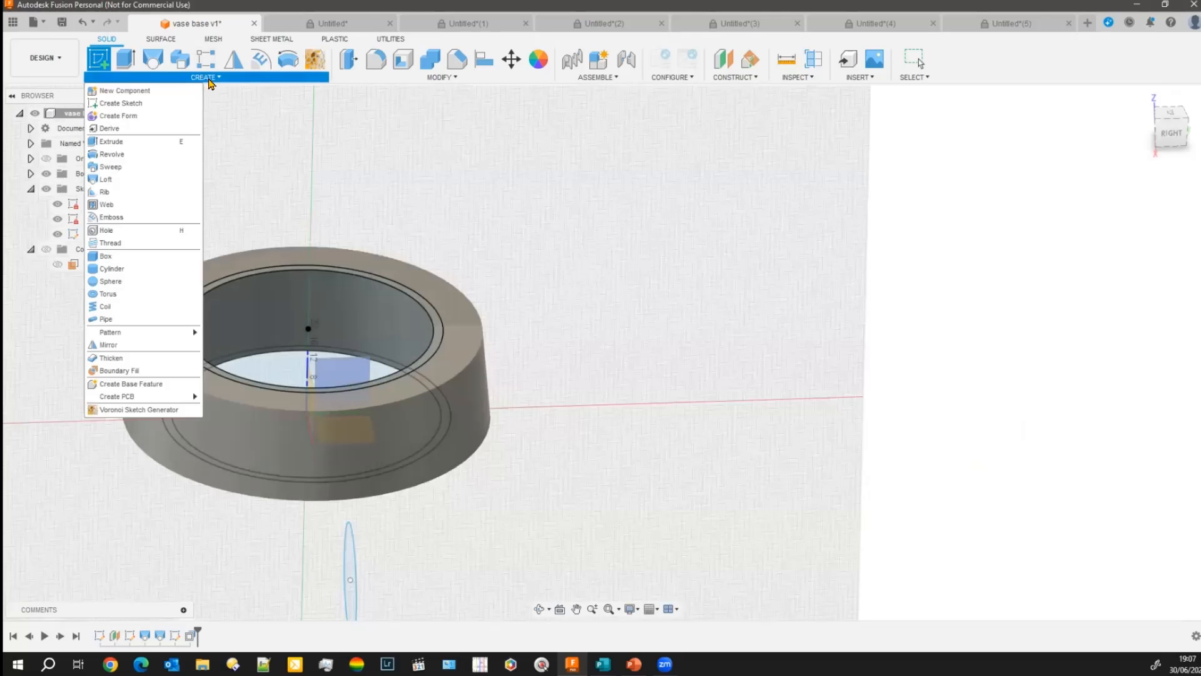
pyautogui.click(109, 294)
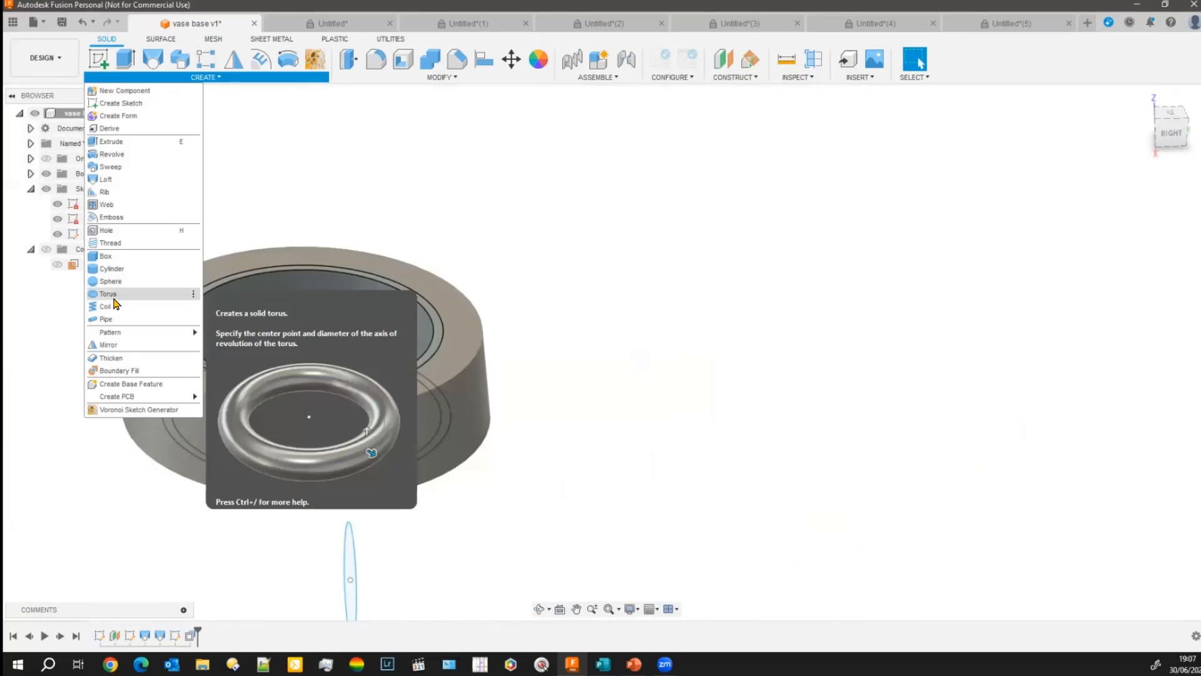
pyautogui.click(113, 296)
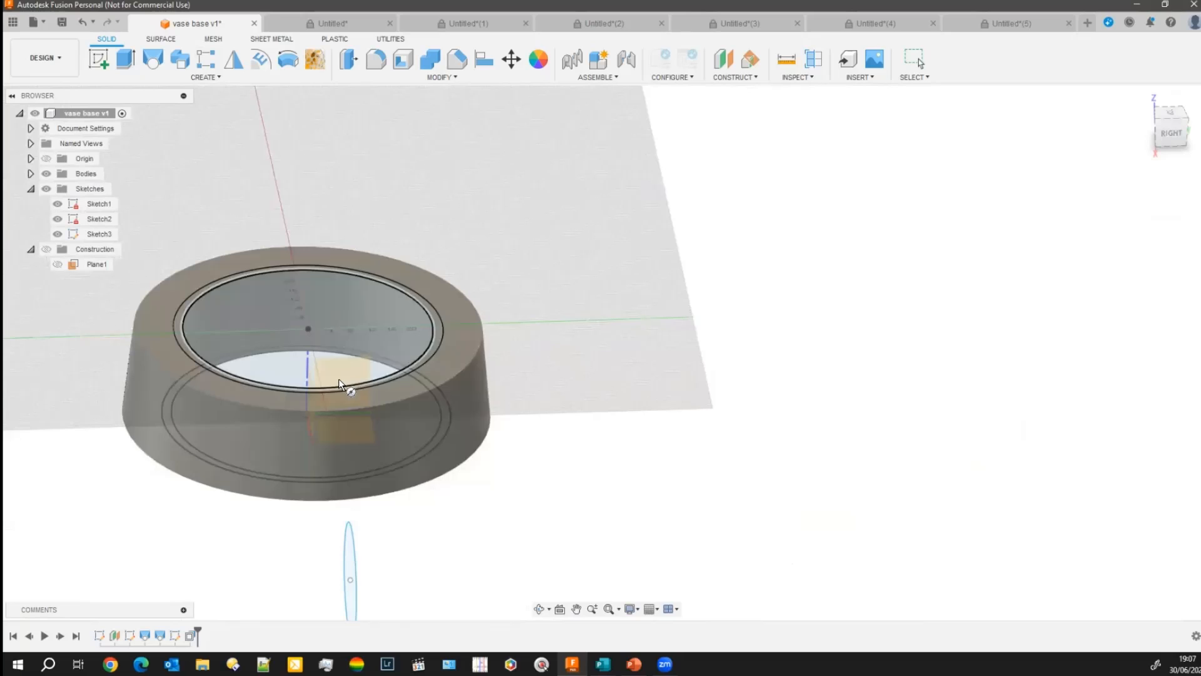
pyautogui.click(339, 378)
pyautogui.click(689, 367)
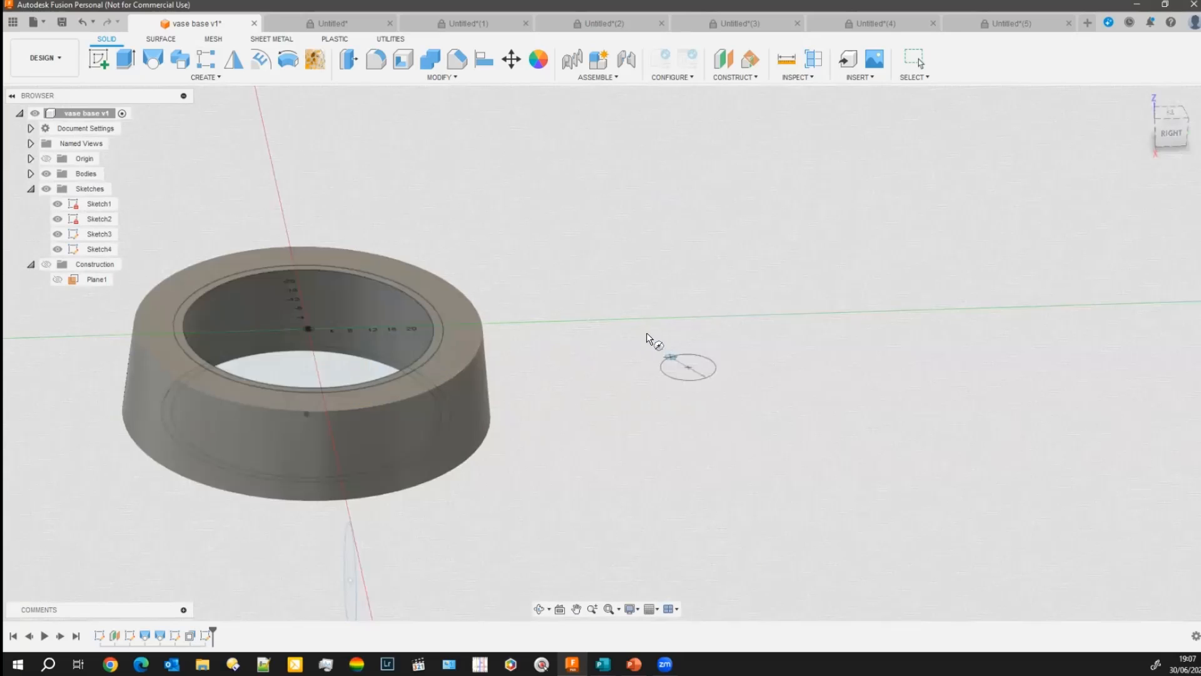
pyautogui.click(624, 306)
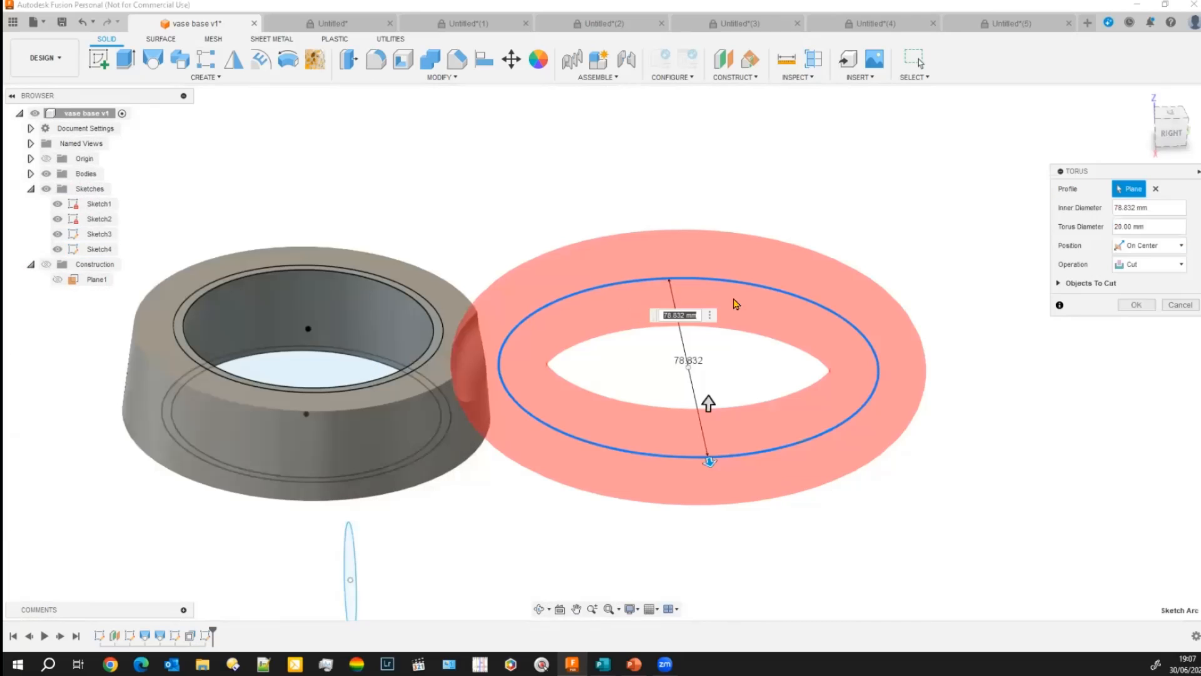
pyautogui.click(1150, 264)
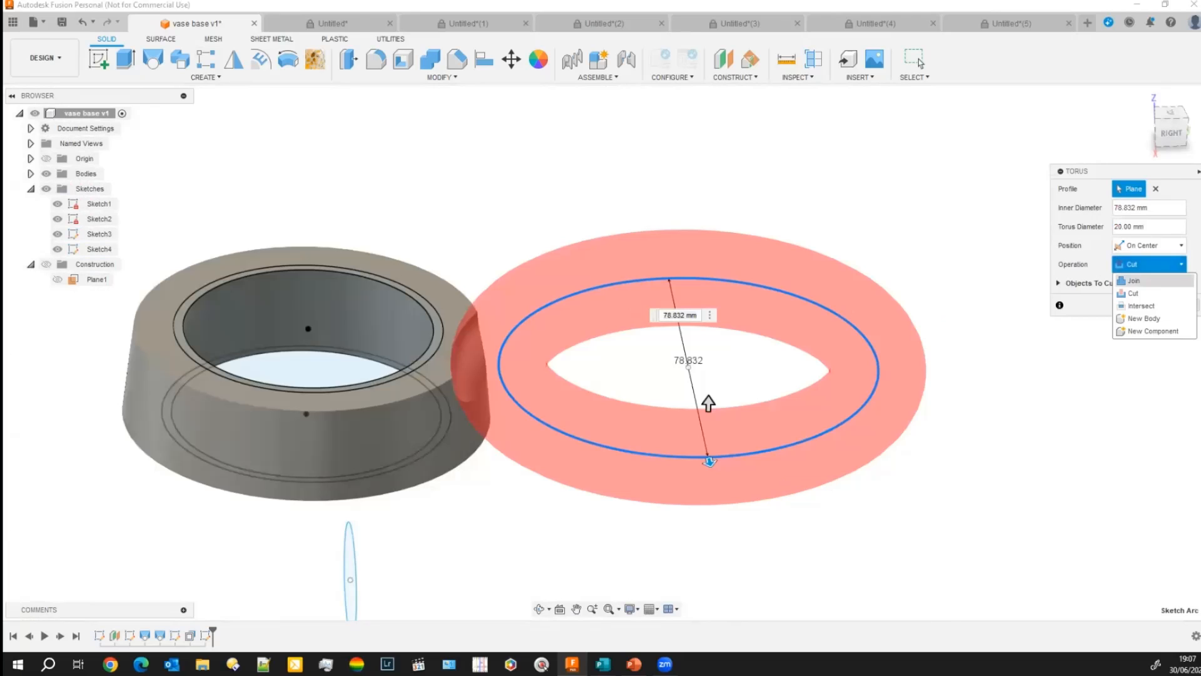
pyautogui.click(1133, 280)
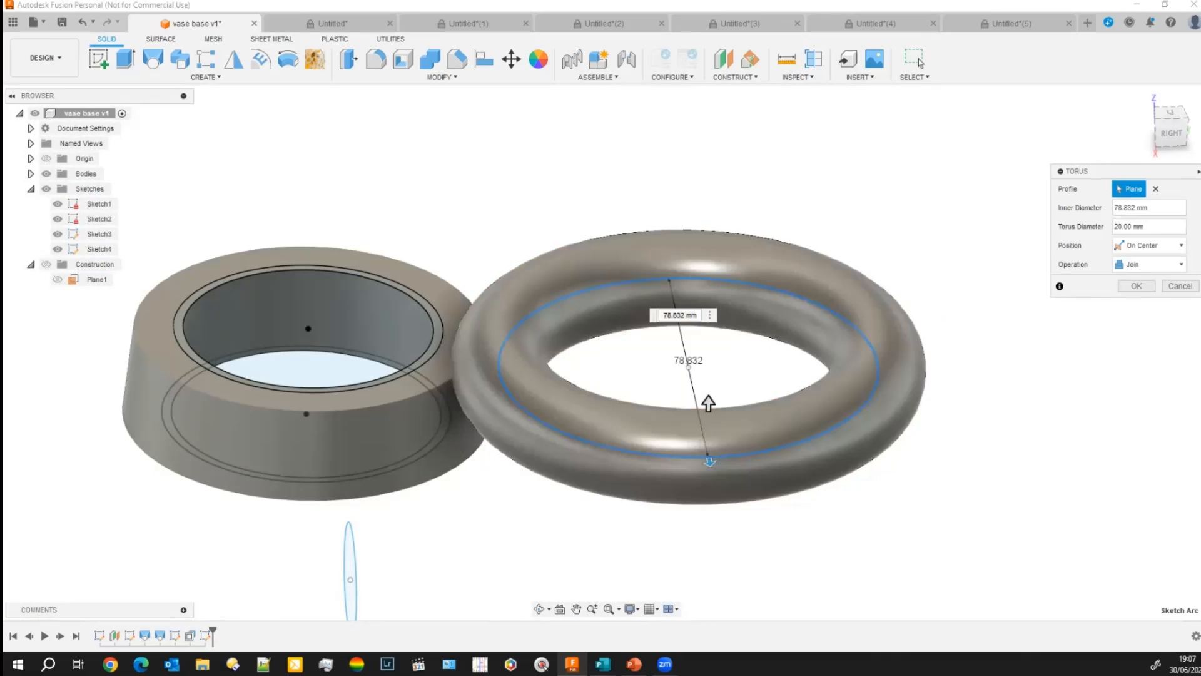
pyautogui.press('Return')
# - Try offsetting the torus face inward by 3.646 mm with Press Pull as a New Offset
pyautogui.scroll(-3, 507, 557)
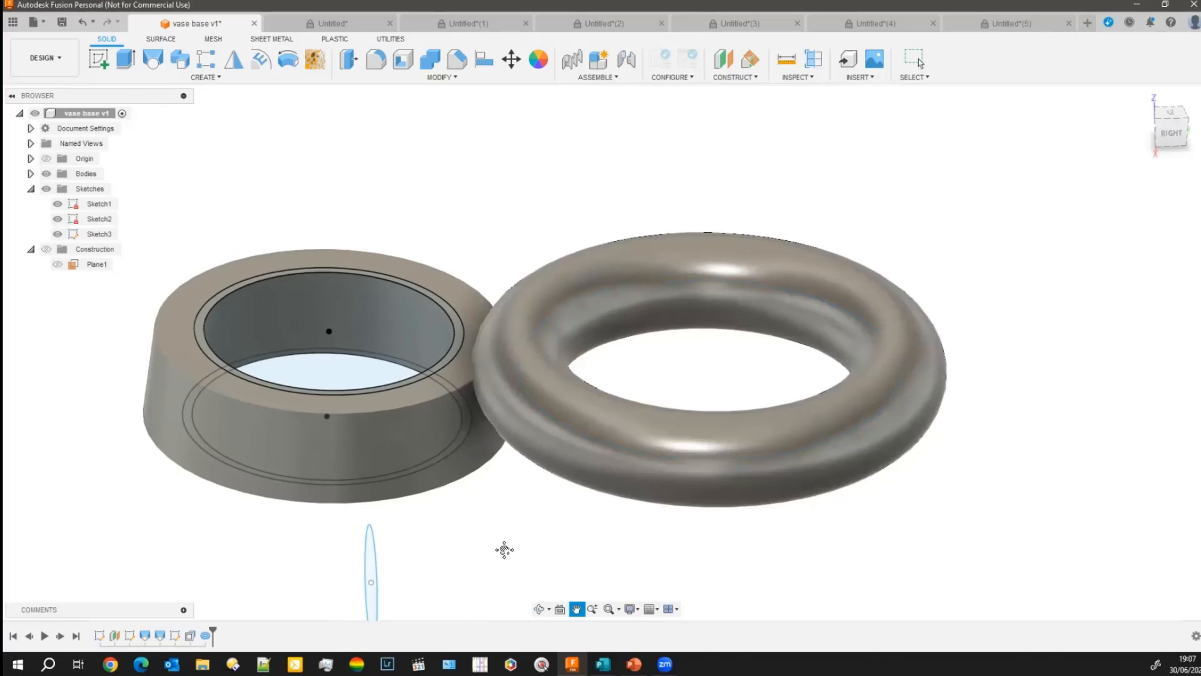
pyautogui.moveTo(401, 568); pyautogui.dragTo(379, 573, button='middle')
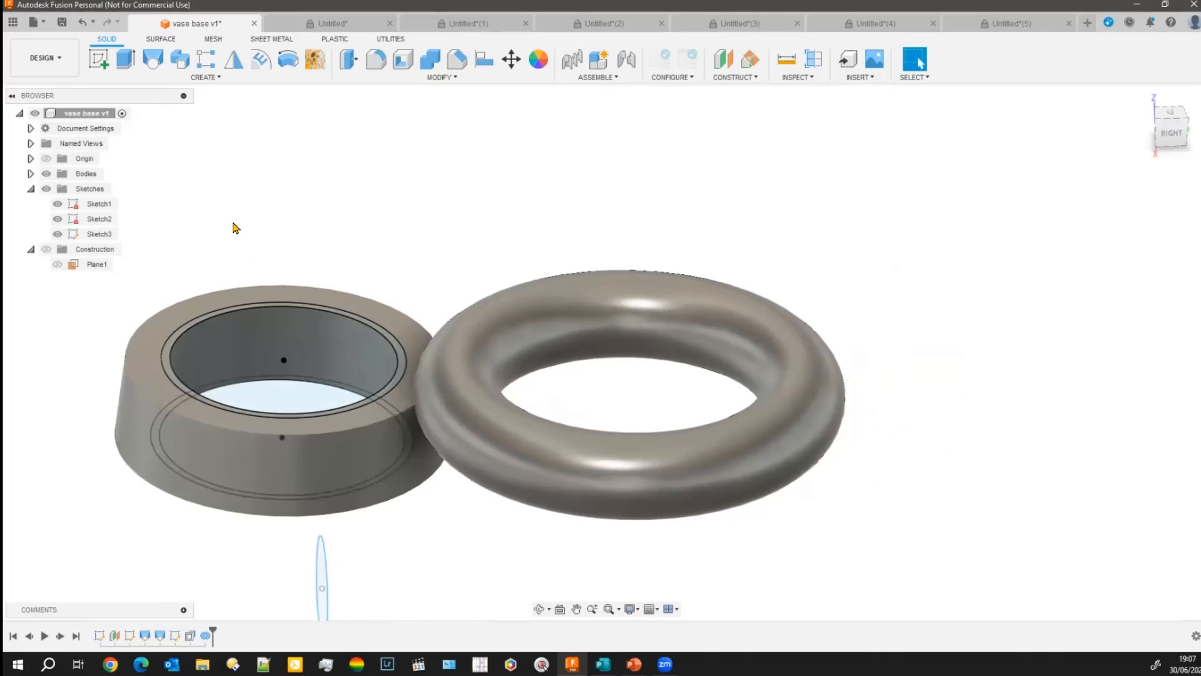
pyautogui.click(350, 61)
pyautogui.click(679, 309)
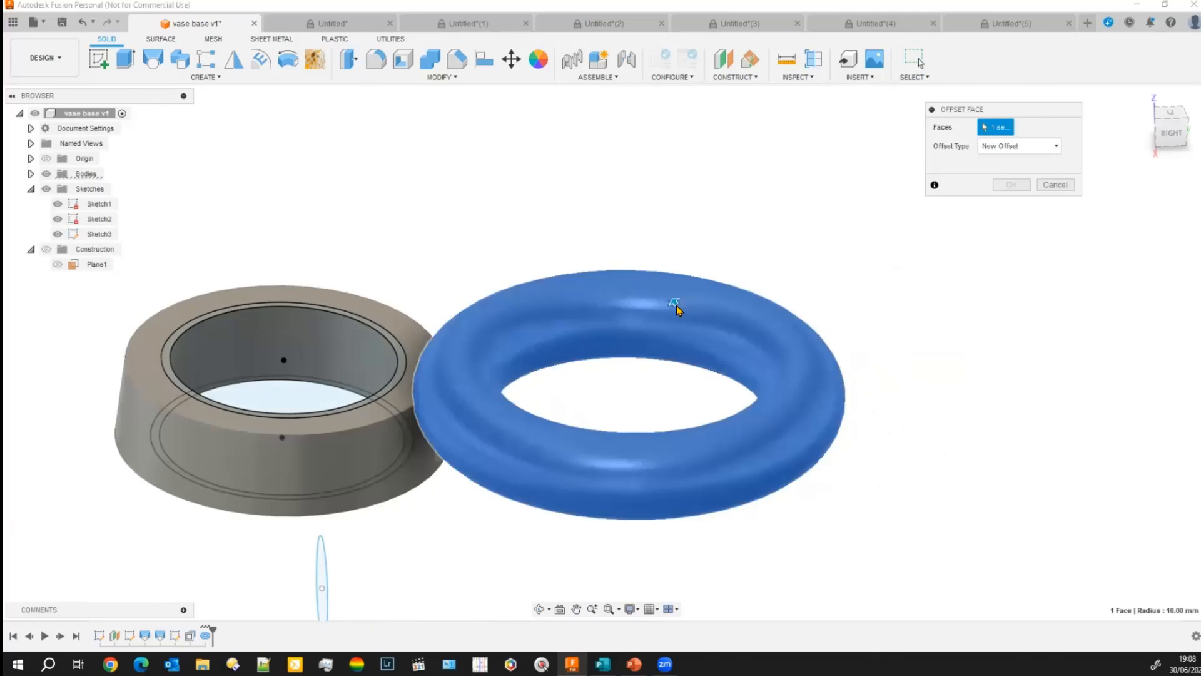
pyautogui.moveTo(671, 300)
pyautogui.mouseDown()
pyautogui.moveTo(652, 282)
pyautogui.moveTo(678, 306)
pyautogui.mouseUp()
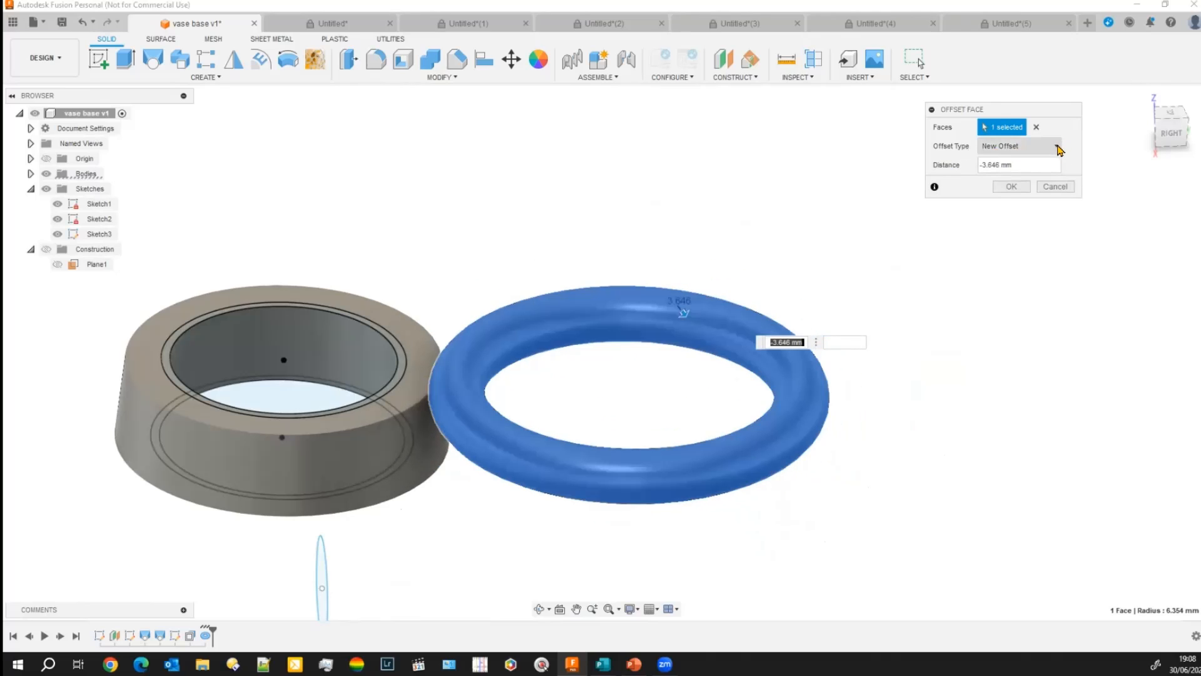
# - Try to offset the torus face with the Modify Existing Feature type instead, and cancel Press Pull
pyautogui.click(1057, 148)
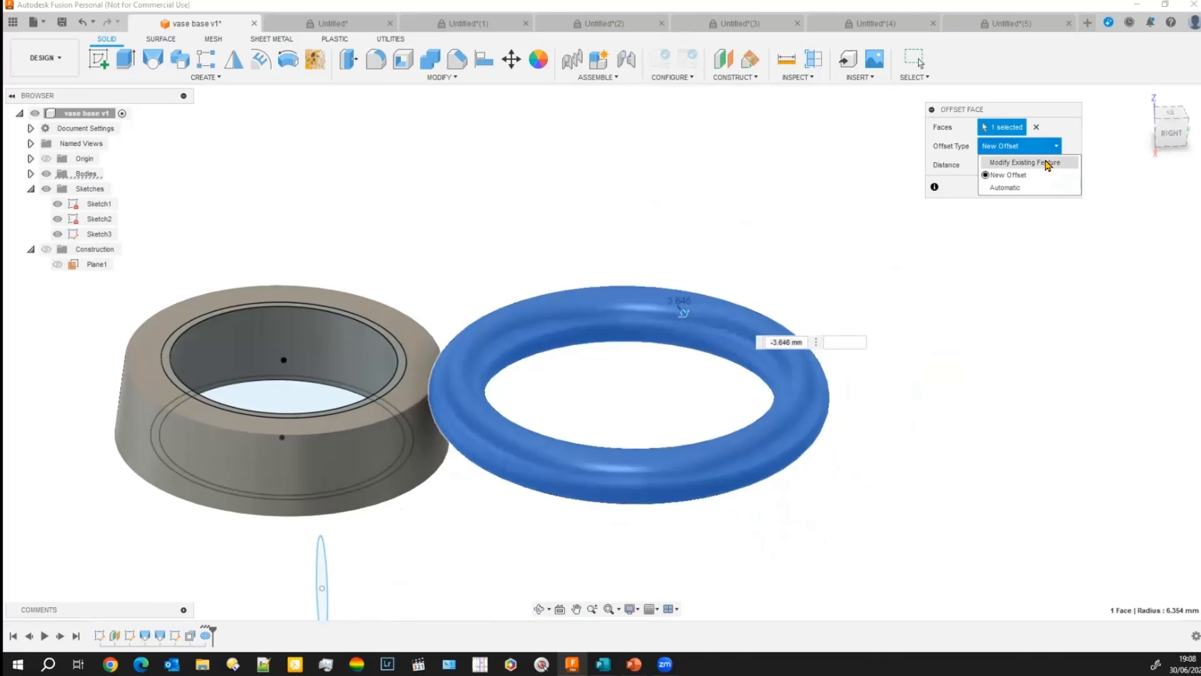
pyautogui.click(1048, 164)
pyautogui.click(685, 328)
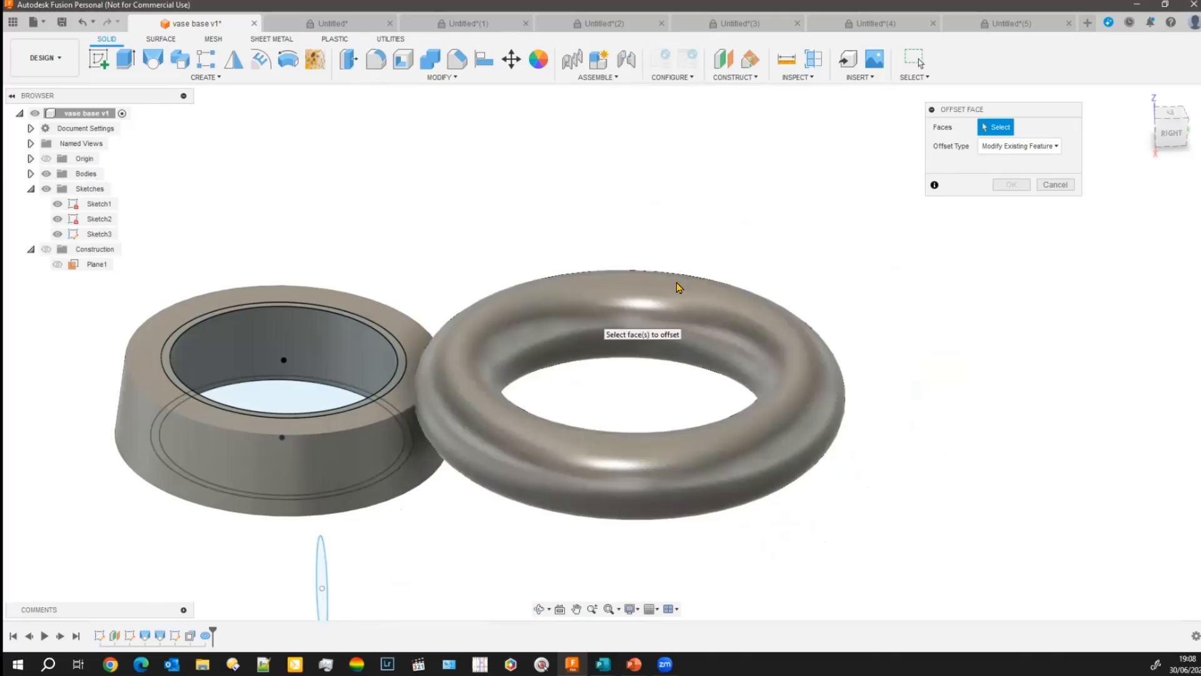
pyautogui.click(1054, 185)
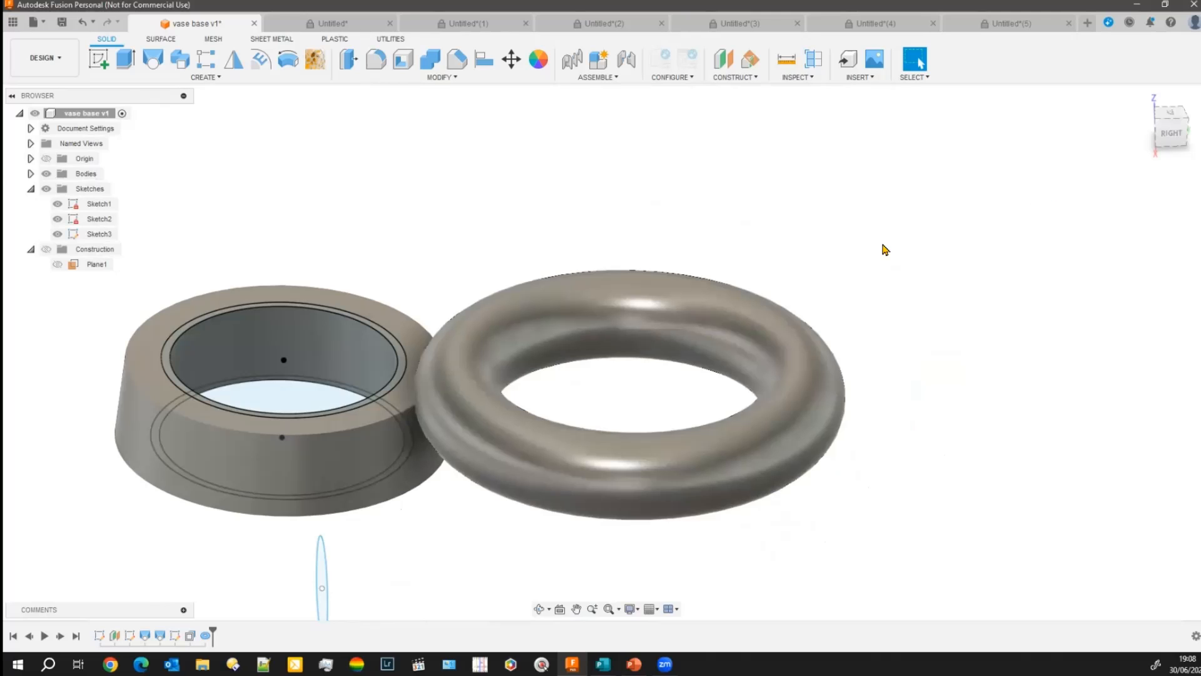